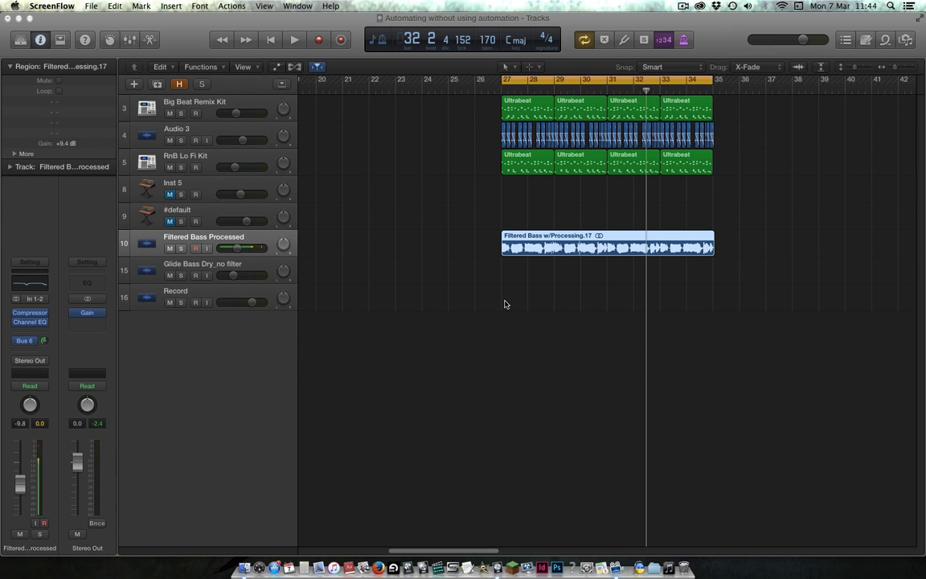
- Play back the cycled section from bar 27 to 35 to audition the drums with the filtered bass
{"action": "left_click", "coordinate": [330, 246]}
{"action": "key", "text": "space"}
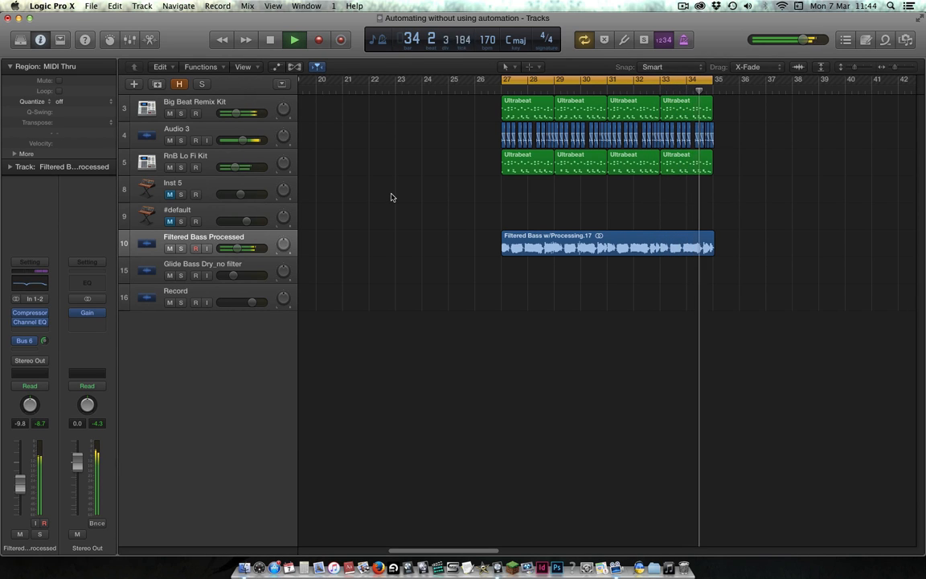
{"action": "key", "text": "space"}
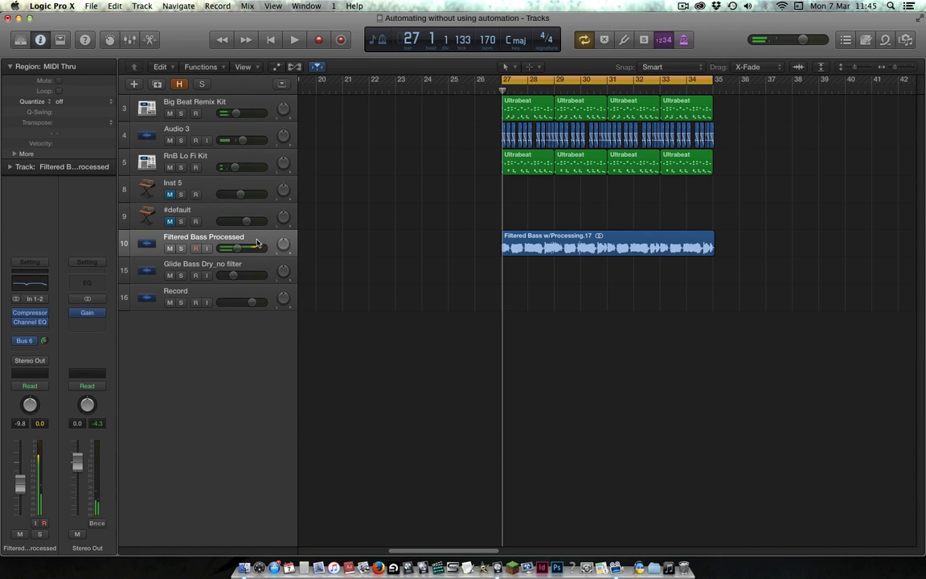
- Review the Saturation, HeadCrusher and Channel EQ plug-ins on the Bus 6 aux fed by the Filtered Bass Processed track
{"action": "mouse_move", "coordinate": [36, 315]}
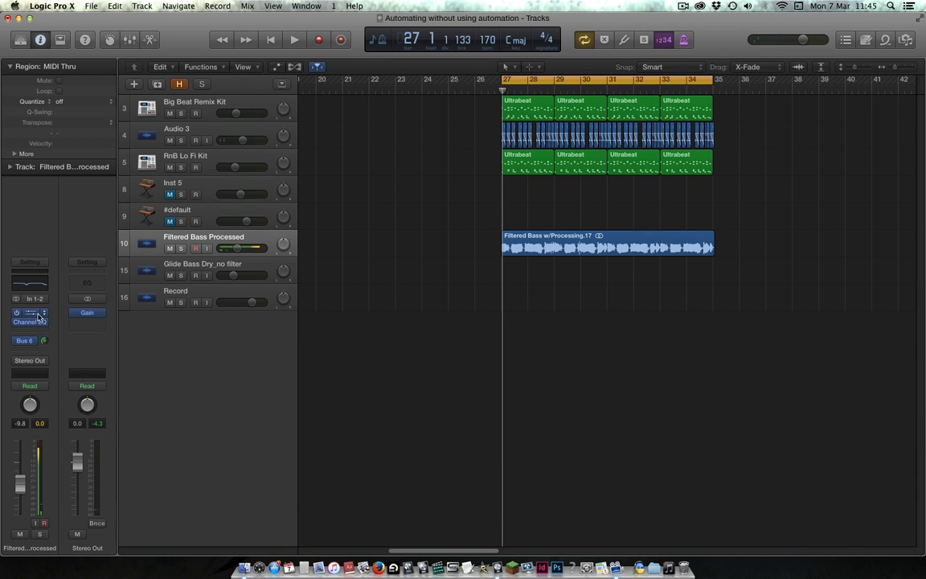
{"action": "left_click", "coordinate": [30, 342]}
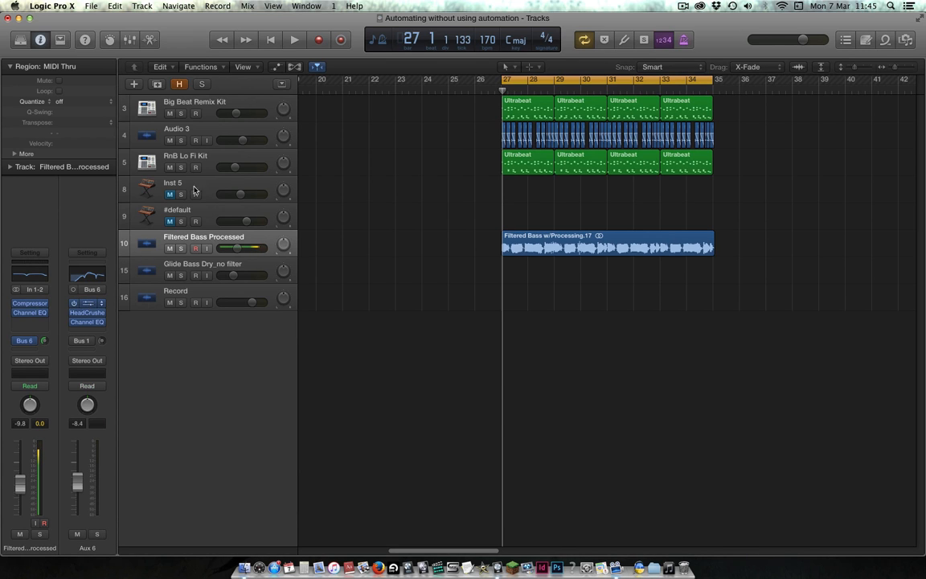
{"action": "left_click", "coordinate": [89, 304]}
{"action": "left_click", "coordinate": [35, 47]}
{"action": "left_click", "coordinate": [87, 312]}
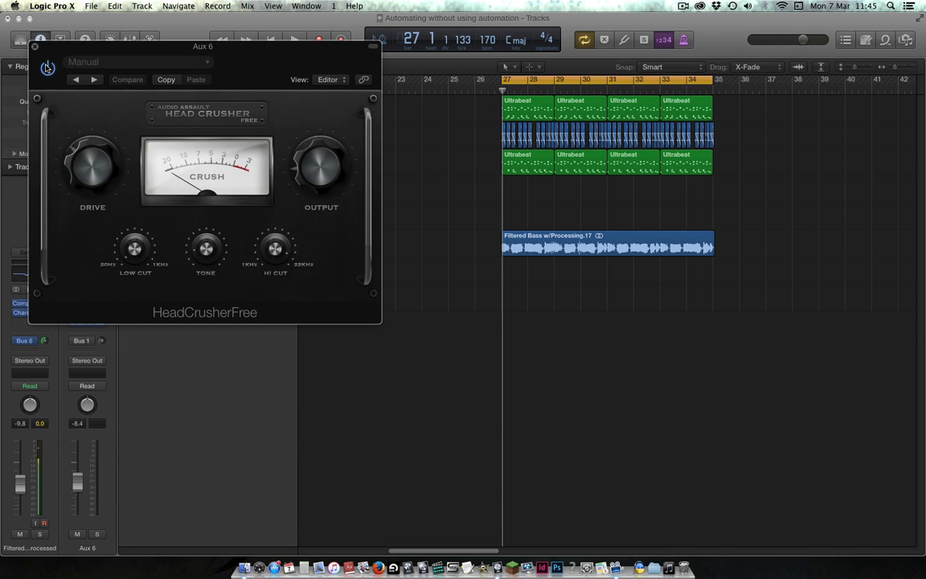
{"action": "left_click", "coordinate": [34, 46]}
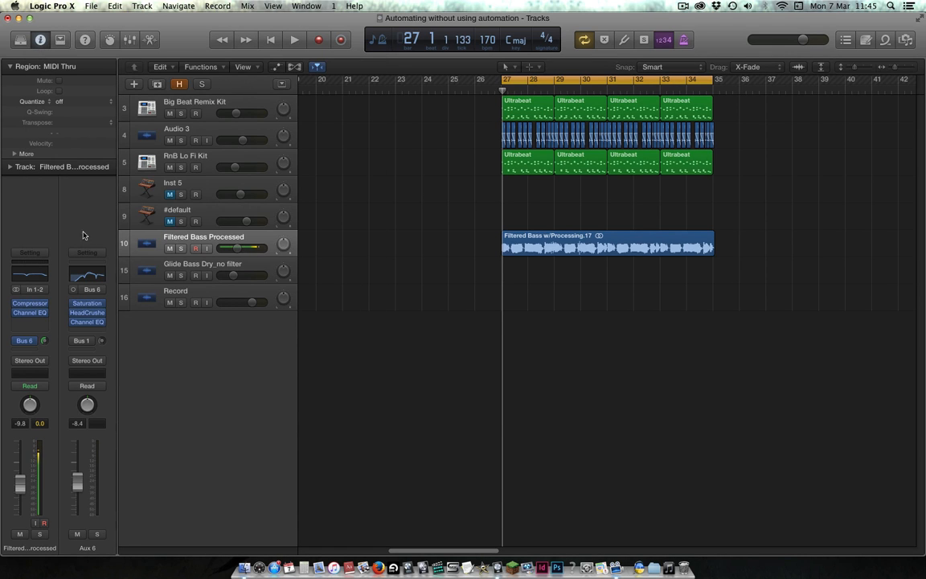
{"action": "left_click", "coordinate": [86, 322]}
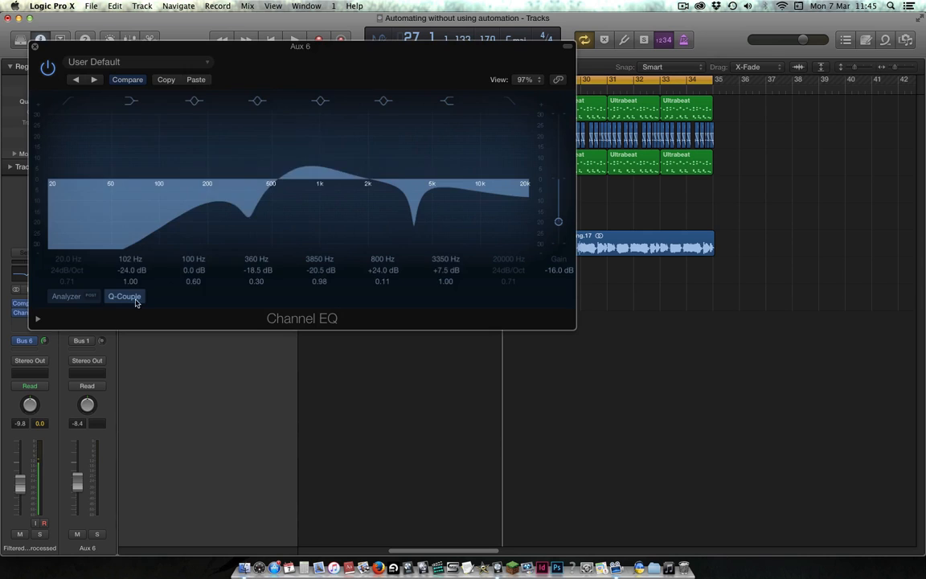
{"action": "left_click", "coordinate": [35, 46]}
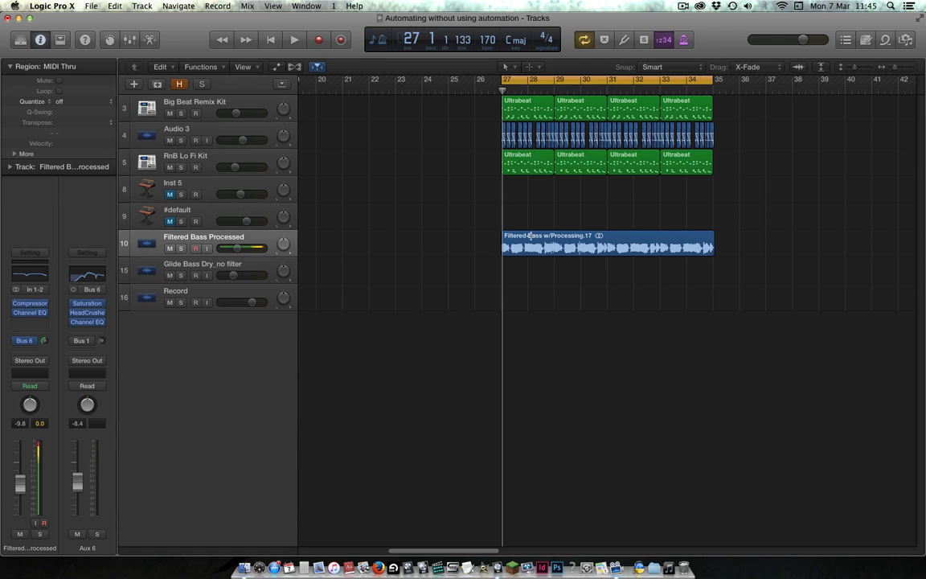
- Enlarge the tracks and split the filtered bass region into slices, isolating the note in the middle of bar 33
{"action": "left_click", "coordinate": [867, 67]}
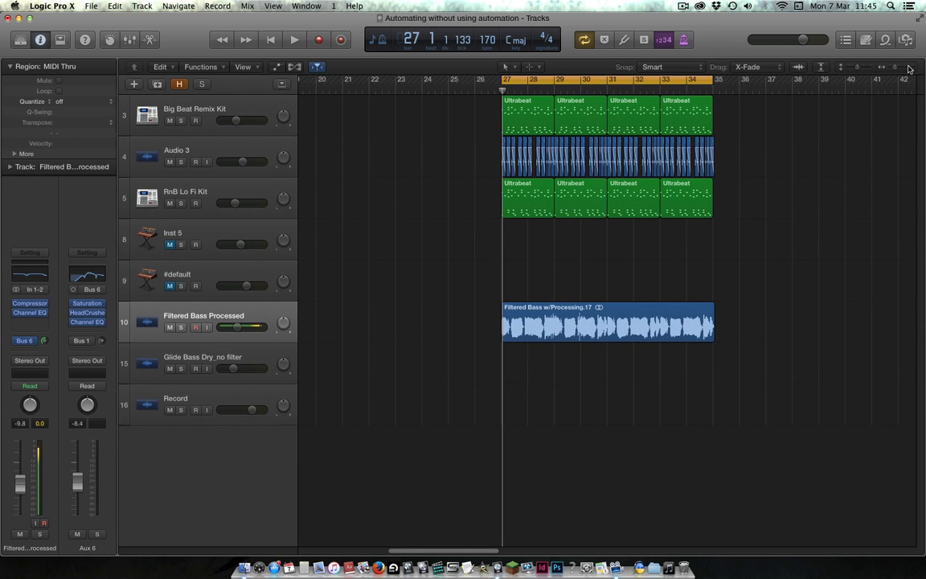
{"action": "left_click", "coordinate": [908, 69]}
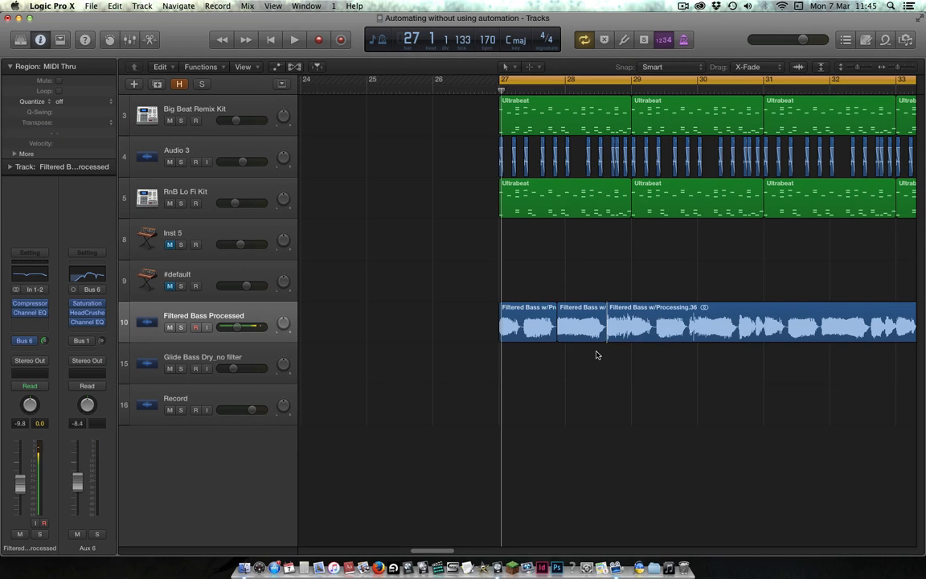
{"action": "scroll", "coordinate": [599, 355], "scroll_direction": "right", "scroll_amount": 5}
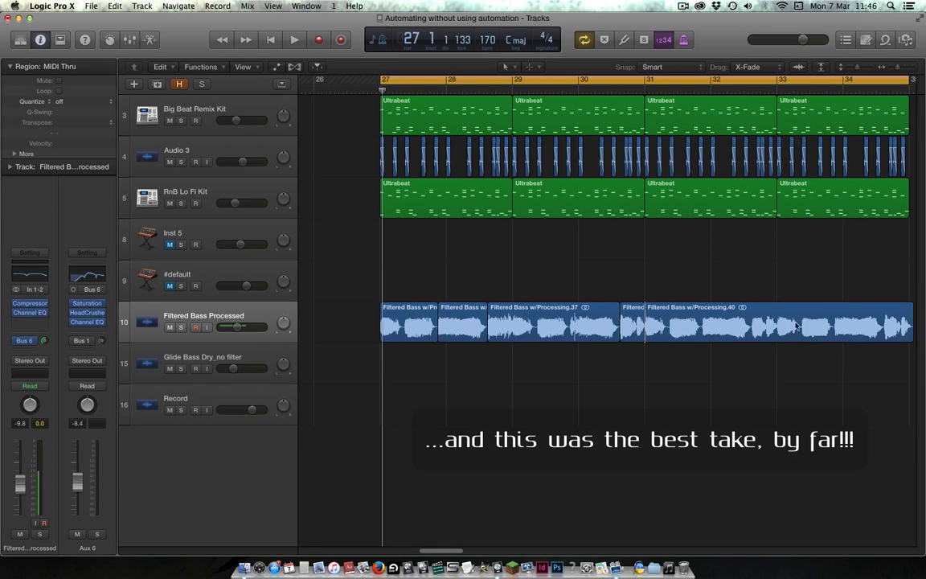
{"action": "left_click", "coordinate": [801, 334]}
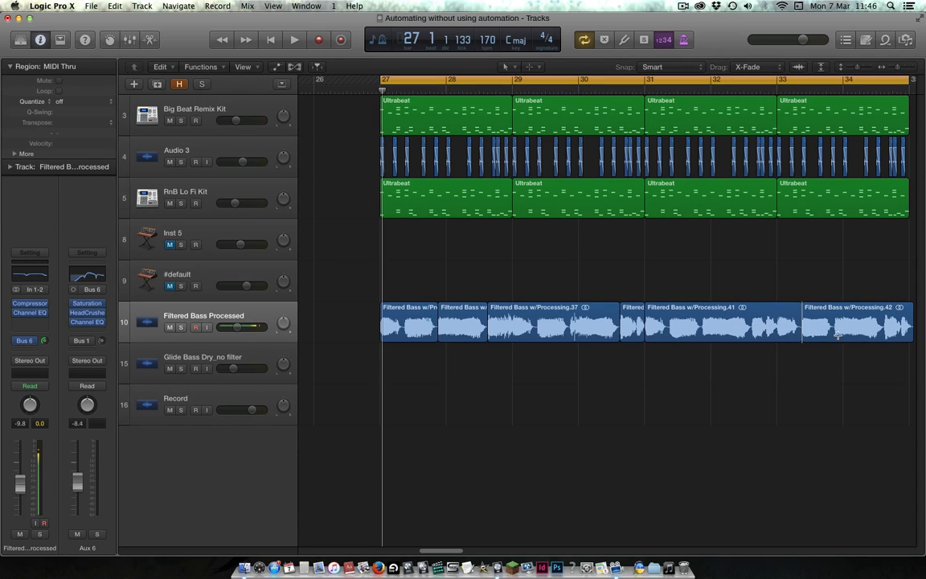
{"action": "left_click", "coordinate": [834, 339]}
{"action": "left_click", "coordinate": [834, 339]}
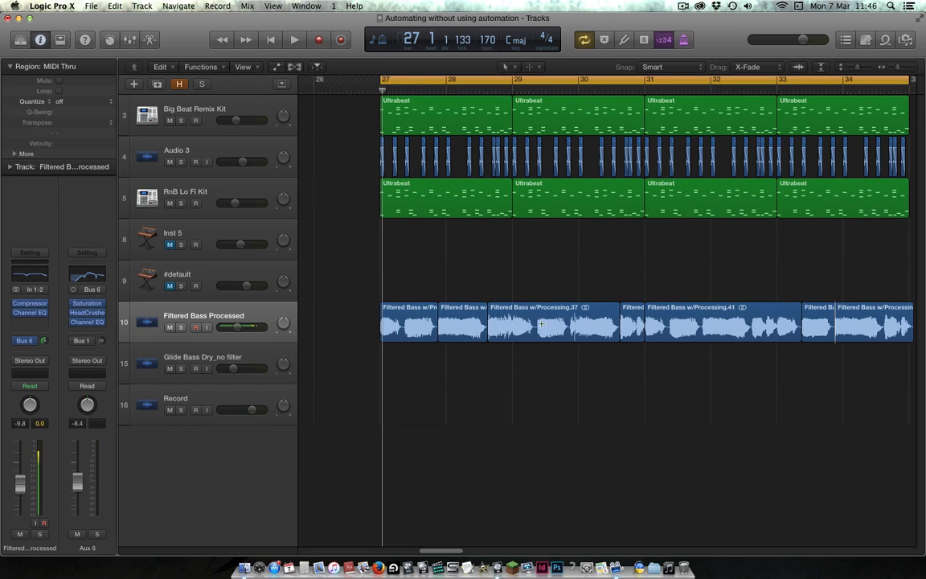
- Split the filtered bass region on both sides of the note in the middle of bar 29
{"action": "left_click", "coordinate": [537, 324]}
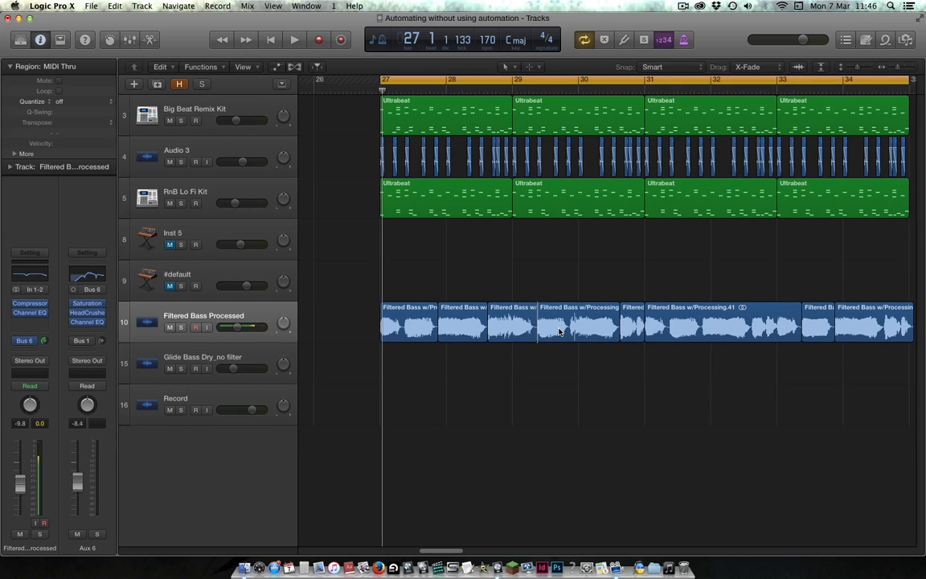
{"action": "left_click", "coordinate": [565, 338]}
{"action": "left_click", "coordinate": [568, 340]}
{"action": "left_click", "coordinate": [569, 338]}
- Select the four bass slices starting late in bar 27 and within bars 29, 30 and 33, and move them to the Glide Bass Dry_no filter track
{"action": "left_click", "coordinate": [469, 336]}
{"action": "left_click", "coordinate": [552, 338]}
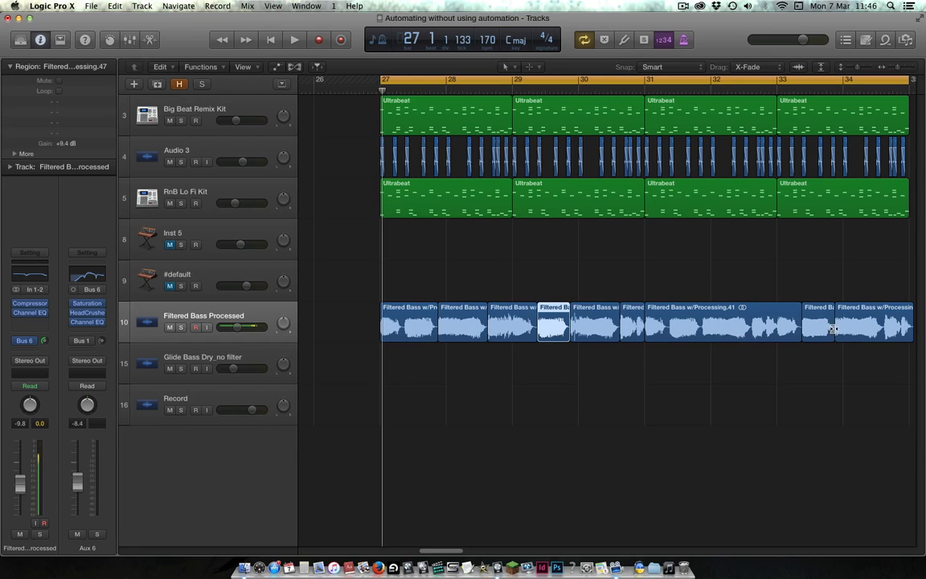
{"action": "left_click", "coordinate": [633, 328]}
{"action": "left_click", "coordinate": [831, 328]}
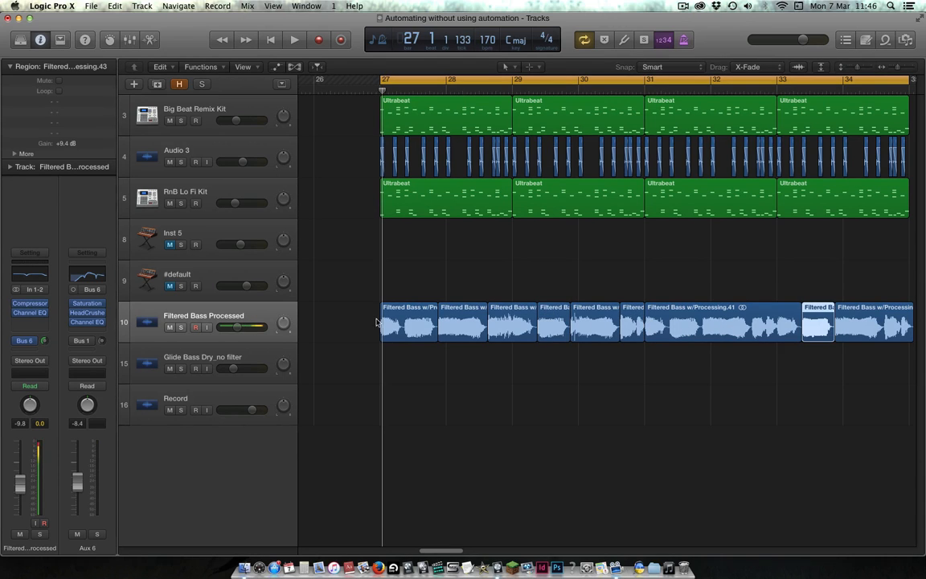
{"action": "left_click", "coordinate": [462, 325], "text": "shift"}
{"action": "left_click", "coordinate": [553, 325], "text": "shift"}
{"action": "left_click", "coordinate": [630, 324], "text": "shift"}
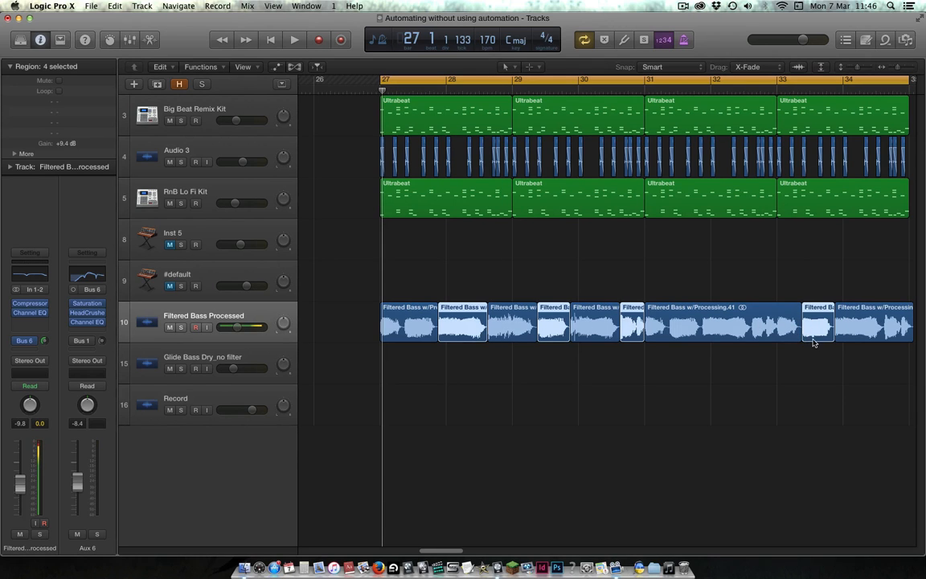
{"action": "left_click_drag", "start_coordinate": [807, 333], "coordinate": [809, 369]}
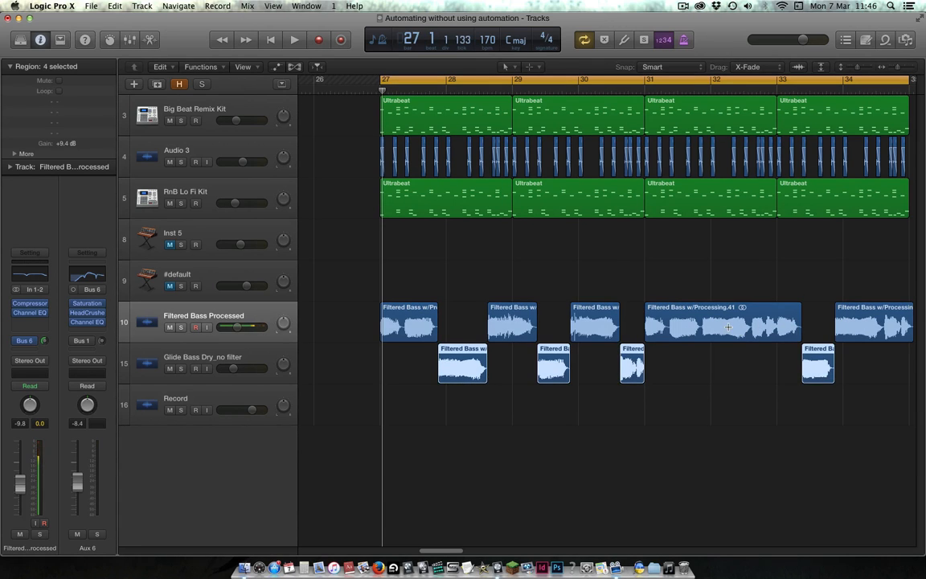
- Isolate the short bass note in the middle of bar 32 and move it to the Glide Bass Dry_no filter track
{"action": "left_click", "coordinate": [731, 323], "text": "super"}
{"action": "key", "text": "super+t"}
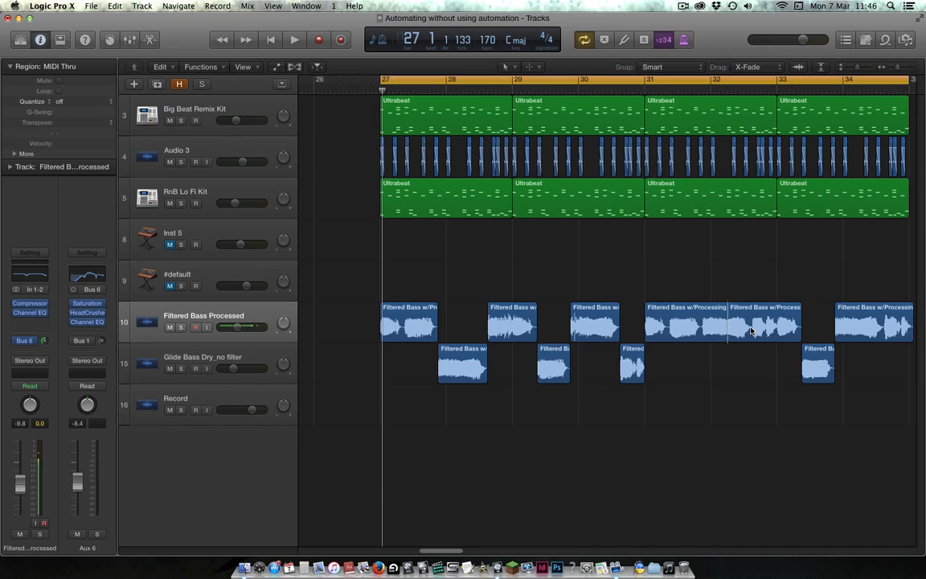
{"action": "left_click", "coordinate": [753, 323]}
{"action": "left_click_drag", "start_coordinate": [741, 326], "coordinate": [742, 368]}
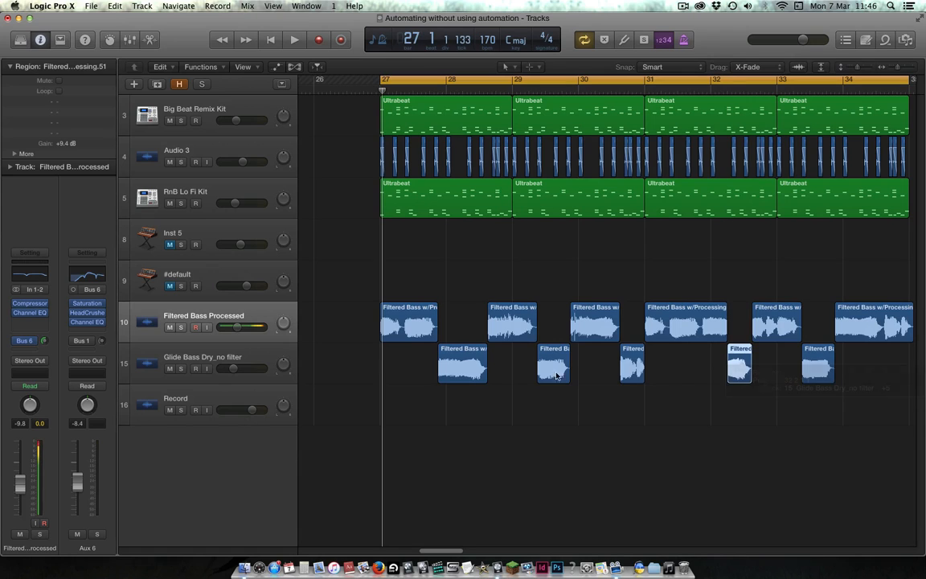
- Select the Glide Bass Dry_no filter track and review its Channel EQ and Compressor settings
{"action": "left_click", "coordinate": [232, 357]}
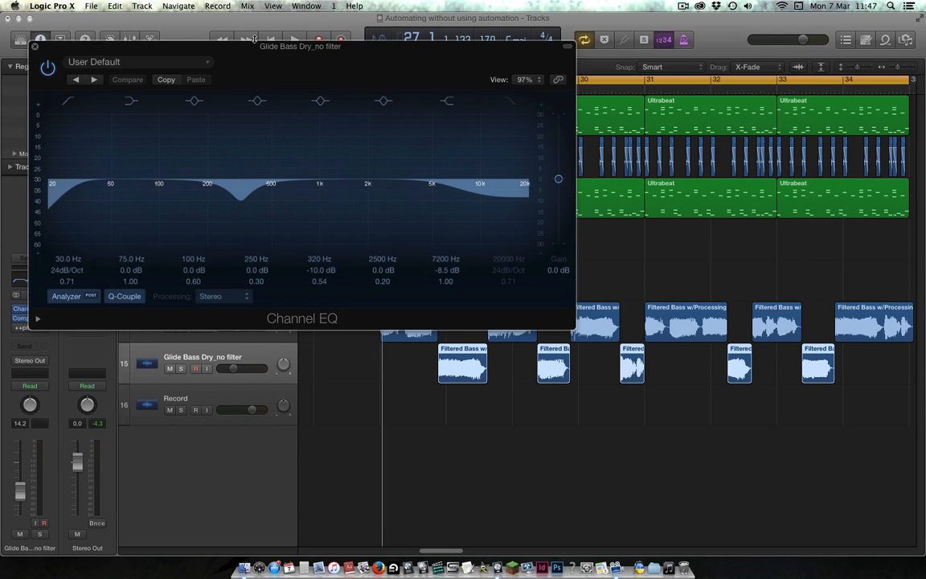
{"action": "left_click", "coordinate": [35, 47]}
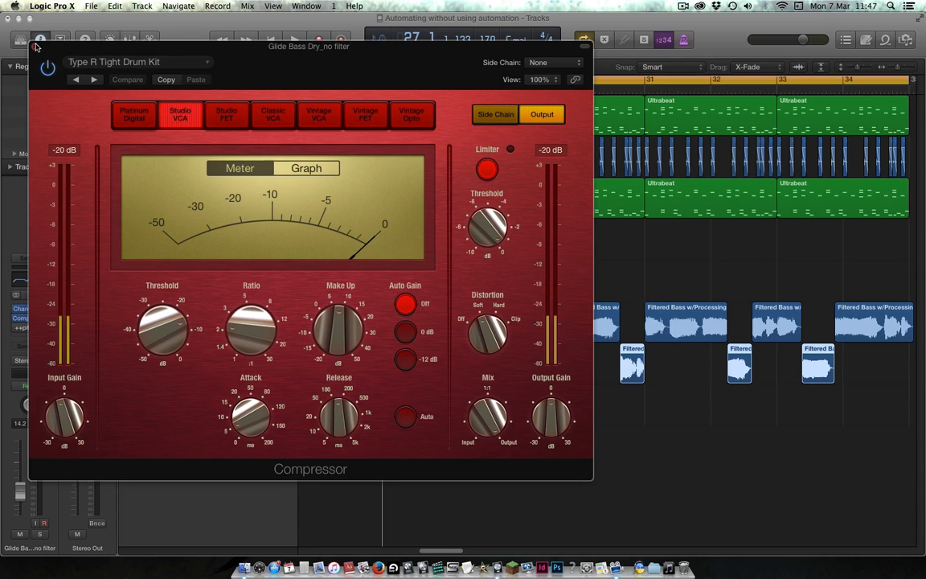
{"action": "left_click", "coordinate": [35, 46]}
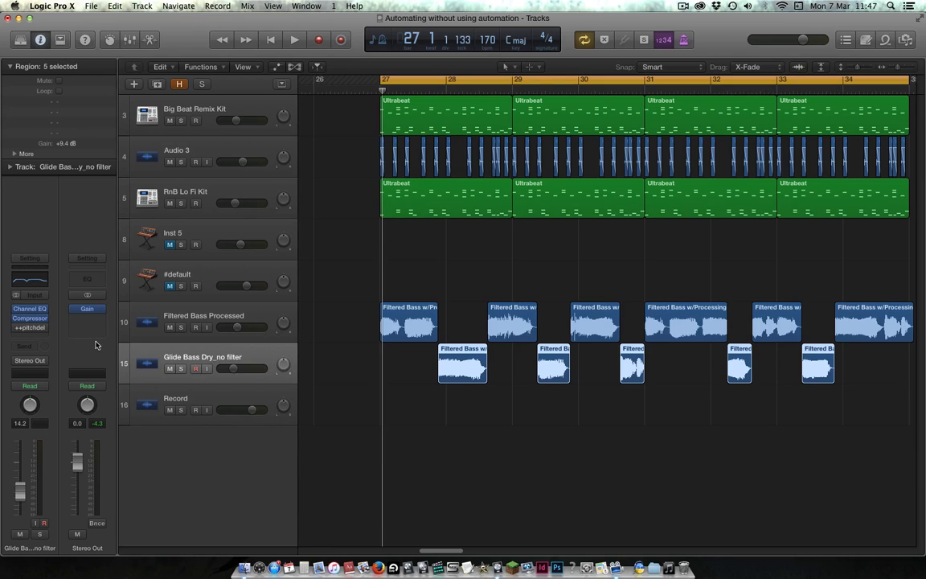
- Open the ++pitchdelay plug-in on the Glide Bass Dry_no filter track, place its window over the arrangement and enable it
{"action": "mouse_move", "coordinate": [31, 329]}
{"action": "left_click", "coordinate": [30, 328]}
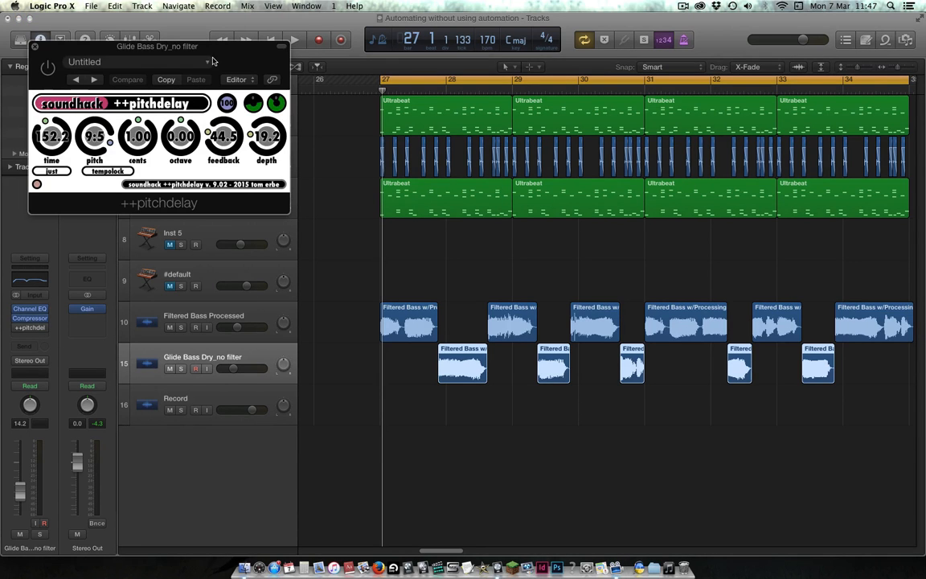
{"action": "left_click_drag", "start_coordinate": [211, 52], "coordinate": [641, 182]}
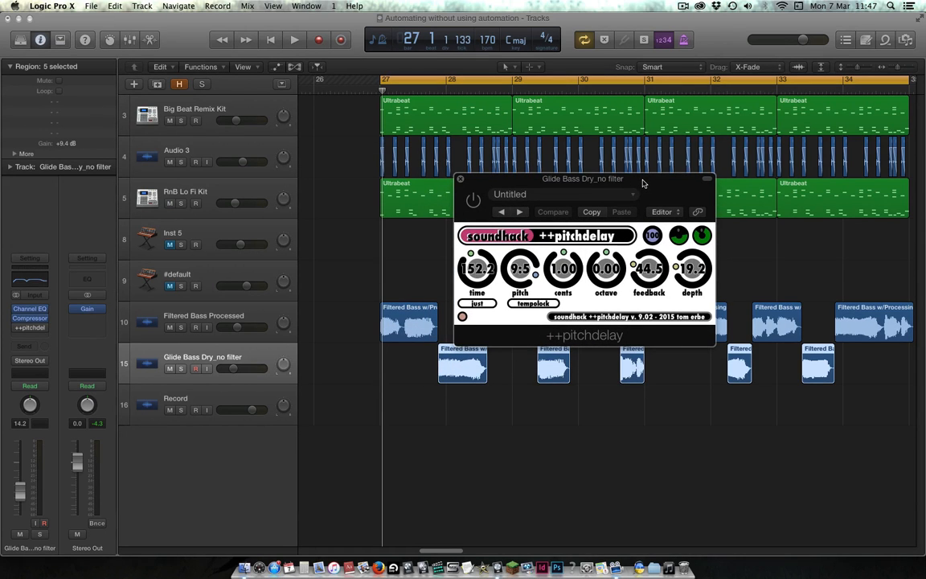
{"action": "left_click_drag", "start_coordinate": [642, 184], "coordinate": [639, 165]}
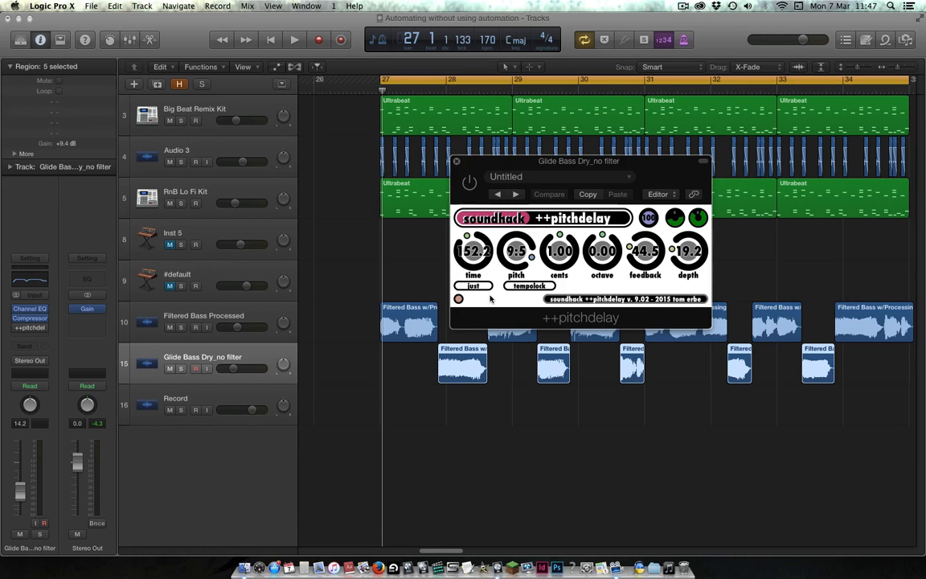
{"action": "left_click", "coordinate": [469, 183]}
{"action": "left_click_drag", "start_coordinate": [577, 167], "coordinate": [576, 161]}
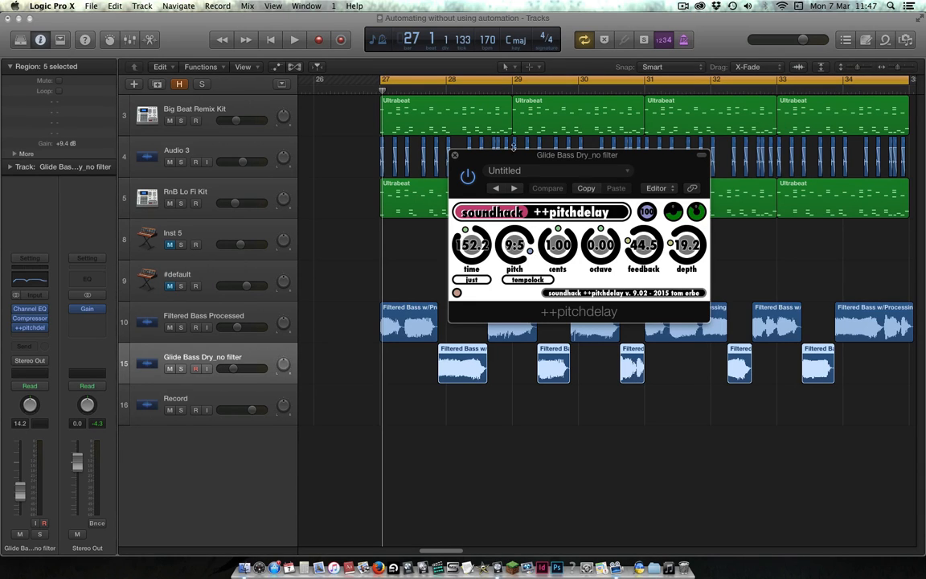
{"action": "left_click_drag", "start_coordinate": [519, 160], "coordinate": [580, 167]}
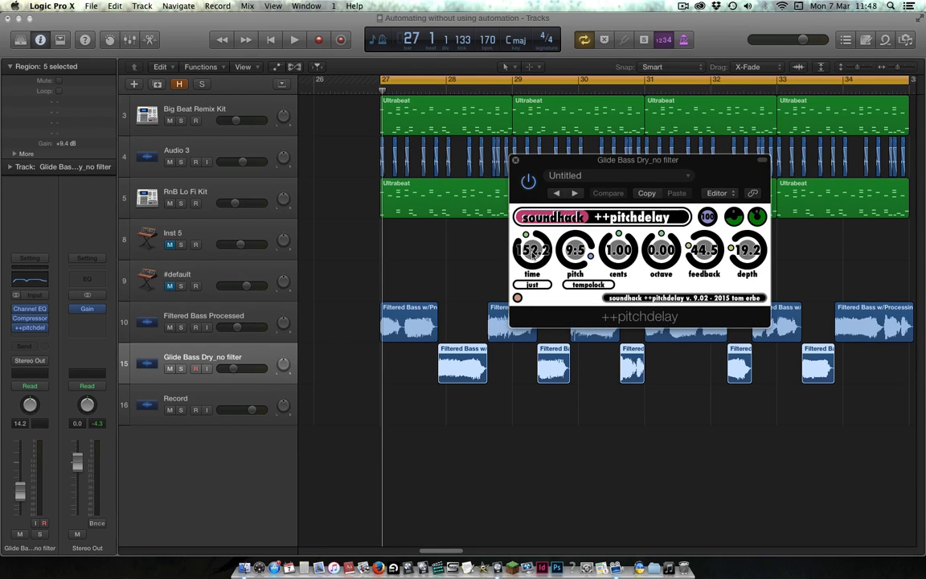
- Adjust ++pitchdelay during playback to time 20.5, feedback 62.1 and depth 45.2, then stop playback and close the plug-in
{"action": "key", "text": "space"}
{"action": "mouse_move", "coordinate": [535, 254]}
{"action": "left_mouse_down"}
{"action": "mouse_move", "coordinate": [533, 276]}
{"action": "mouse_move", "coordinate": [533, 256]}
{"action": "left_mouse_up"}
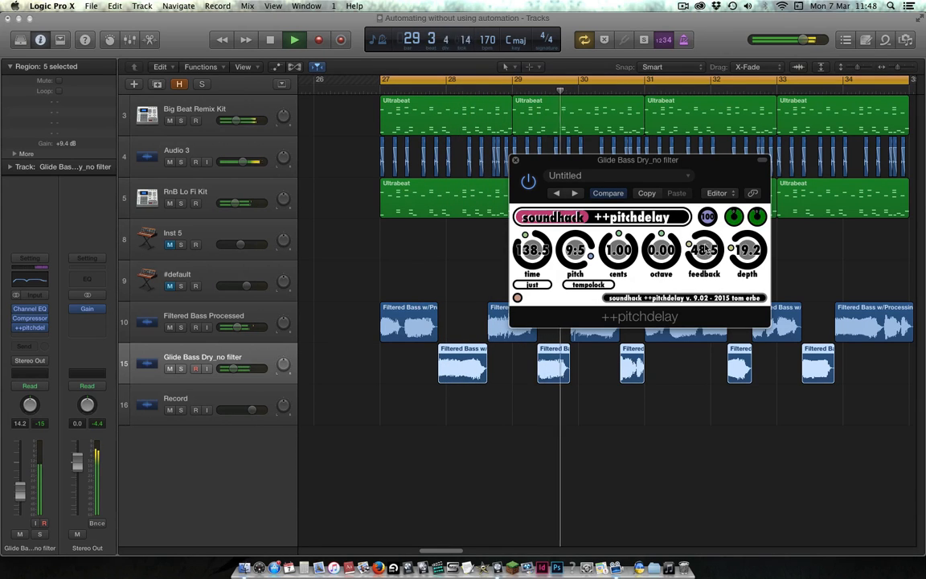
{"action": "left_click_drag", "start_coordinate": [704, 251], "coordinate": [704, 241]}
{"action": "mouse_move", "coordinate": [516, 240]}
{"action": "left_mouse_down"}
{"action": "mouse_move", "coordinate": [516, 255]}
{"action": "mouse_move", "coordinate": [517, 229]}
{"action": "left_mouse_up"}
{"action": "left_click_drag", "start_coordinate": [747, 250], "coordinate": [752, 218]}
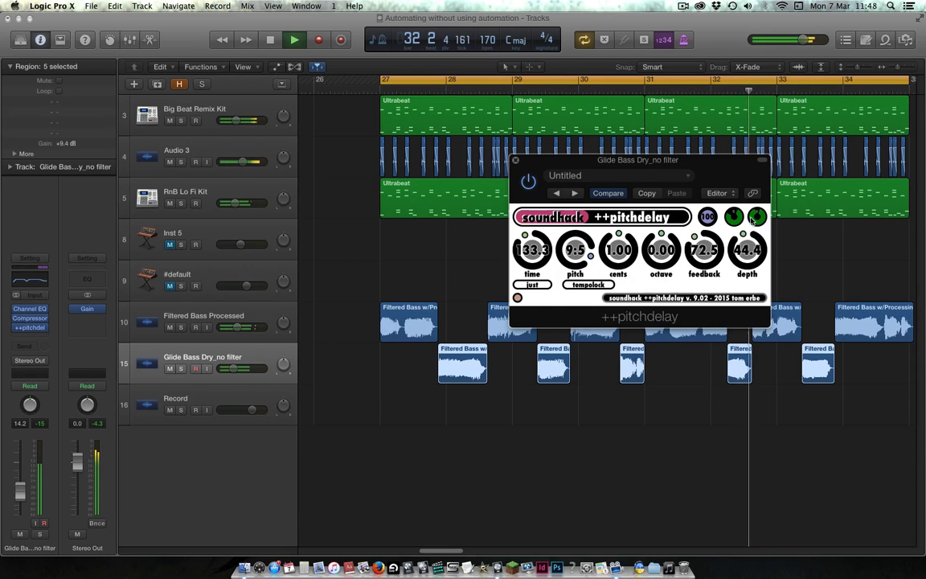
{"action": "mouse_move", "coordinate": [523, 266]}
{"action": "left_mouse_down"}
{"action": "mouse_move", "coordinate": [524, 250]}
{"action": "mouse_move", "coordinate": [523, 274]}
{"action": "left_mouse_up"}
{"action": "key", "text": "space"}
{"action": "left_click_drag", "start_coordinate": [705, 246], "coordinate": [707, 256]}
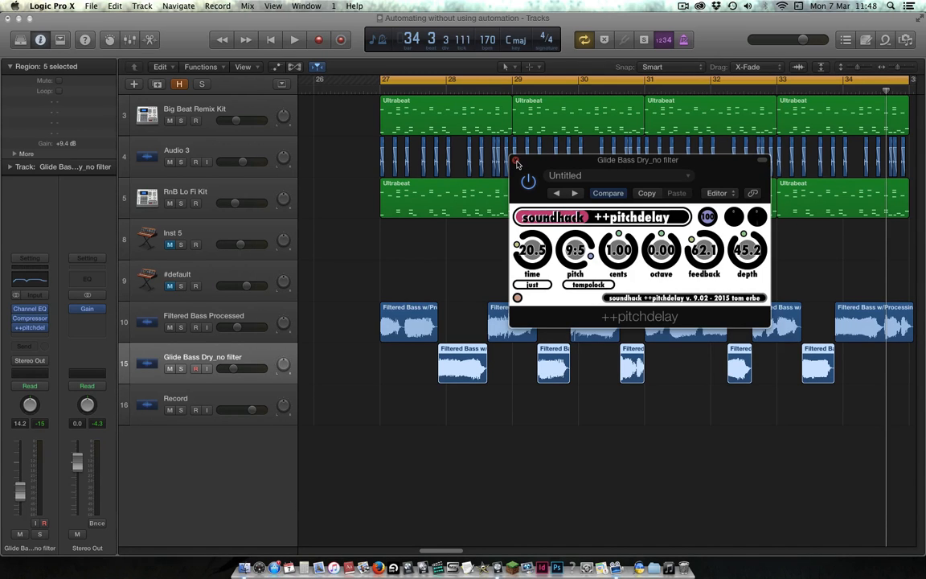
{"action": "left_click", "coordinate": [516, 162]}
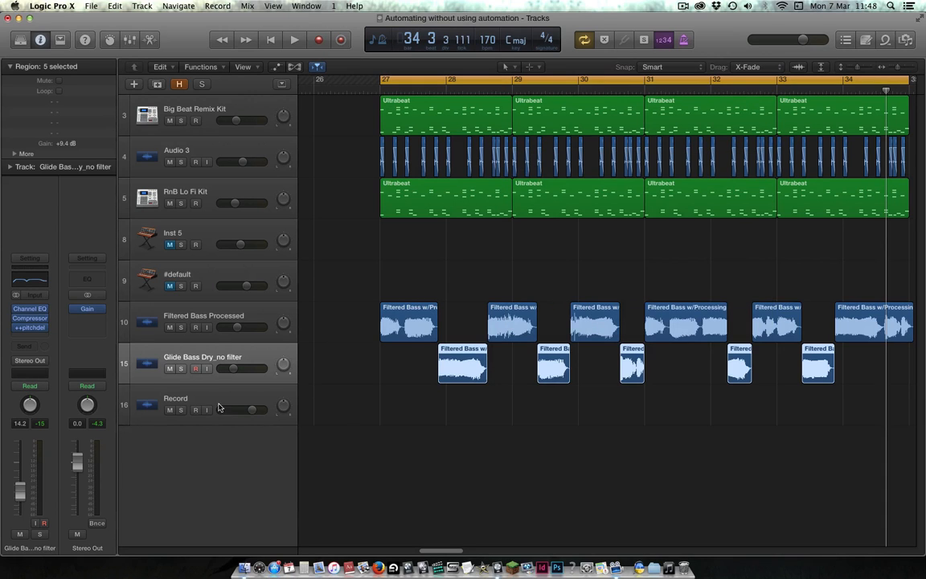
- Add a Bus 10 send to the Glide Bass Dry_no filter track and select the Record track
{"action": "left_click", "coordinate": [45, 346]}
{"action": "mouse_move", "coordinate": [50, 398]}
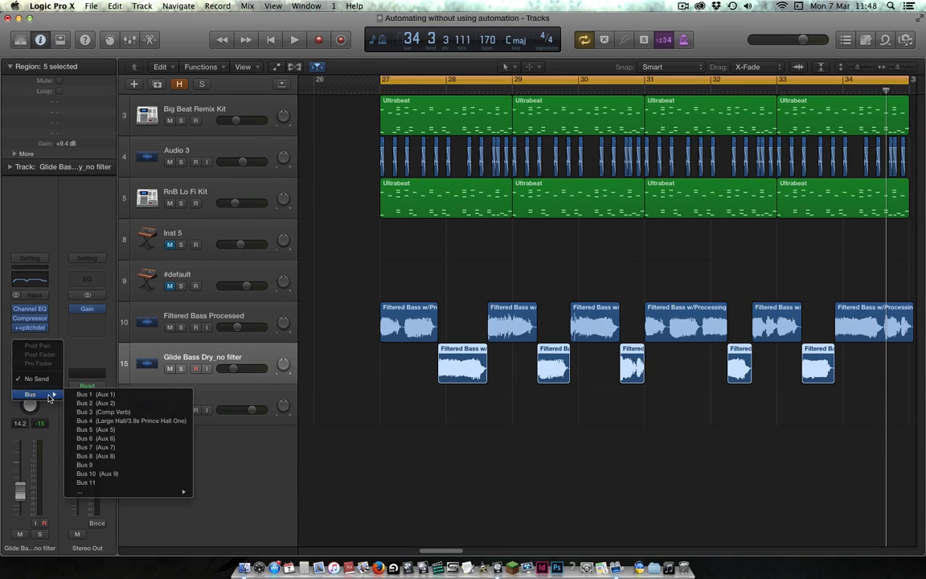
{"action": "left_click", "coordinate": [138, 473]}
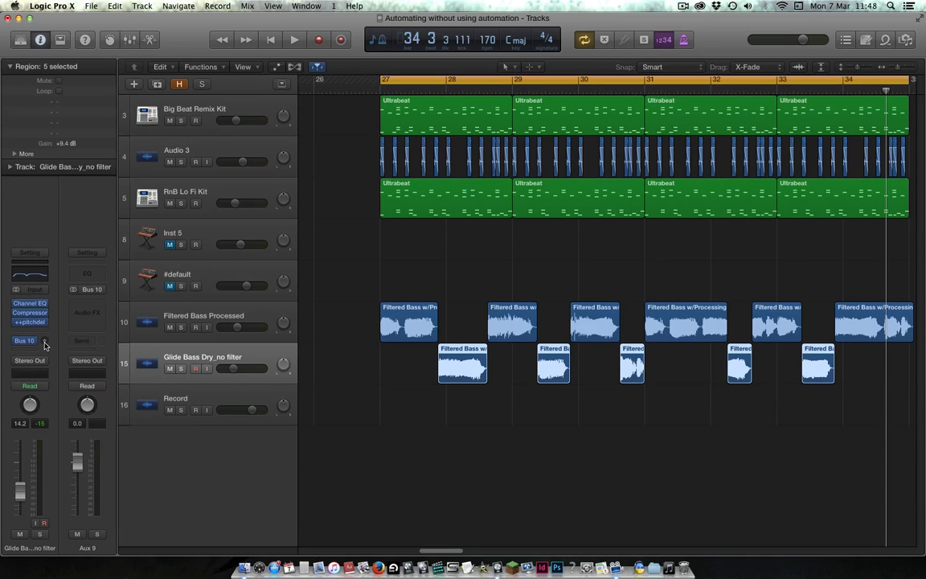
{"action": "left_click", "coordinate": [44, 341]}
{"action": "left_click", "coordinate": [218, 391]}
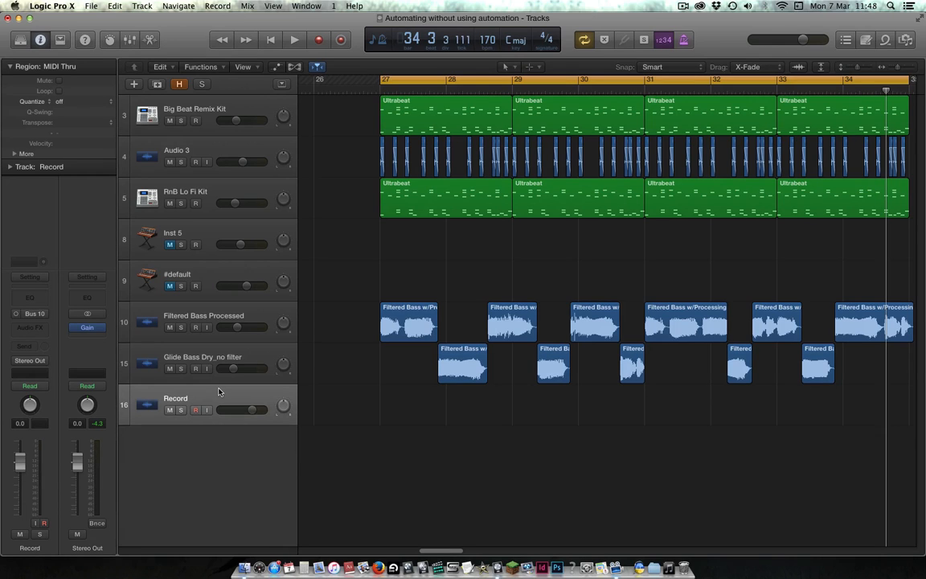
- Delete the existing Record track and create one new audio track below Glide Bass Dry_no filter with Input 1 and Output 1 + 2
{"action": "key", "text": "super+BackSpace"}
{"action": "left_click", "coordinate": [210, 354]}
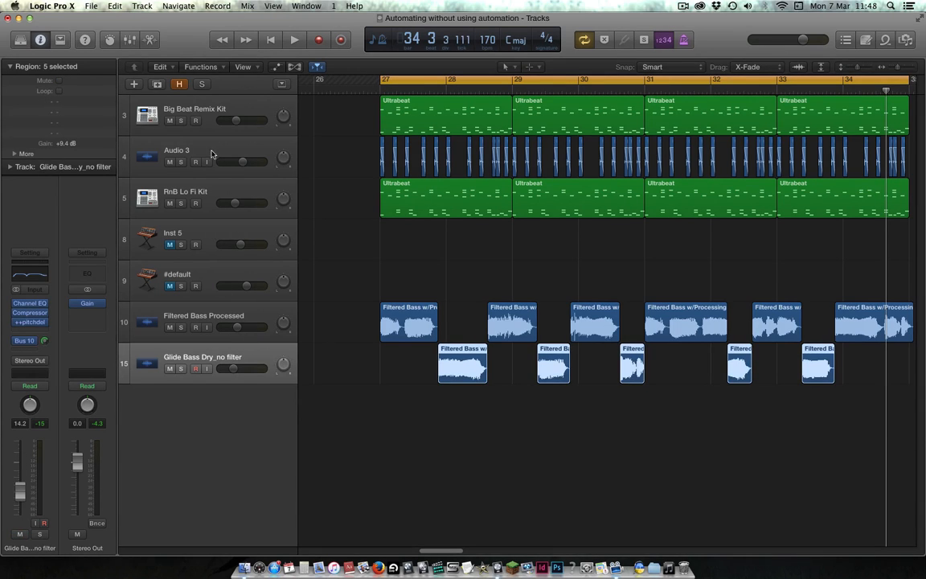
{"action": "left_click", "coordinate": [133, 85]}
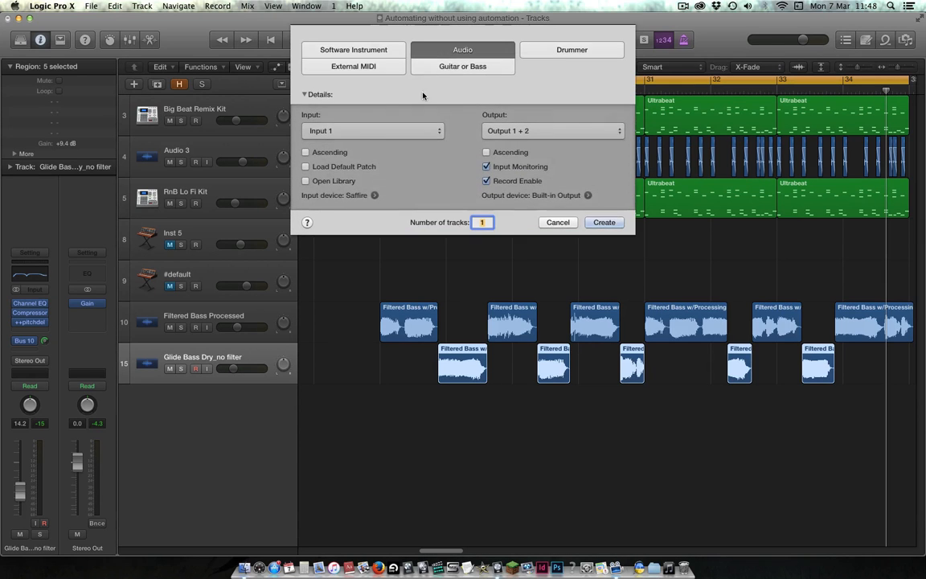
{"action": "left_click", "coordinate": [604, 222]}
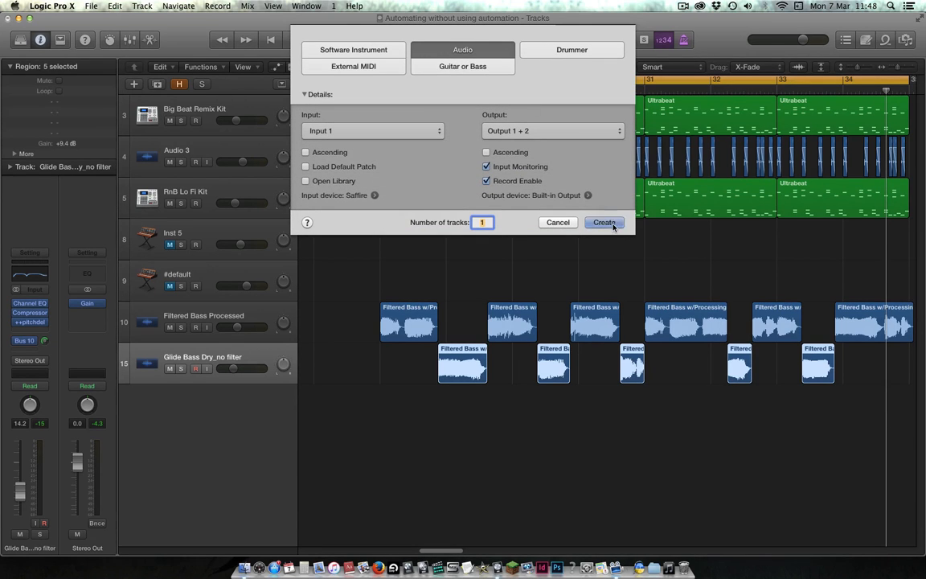
- Rename the new audio track as Record
{"action": "left_click", "coordinate": [196, 409]}
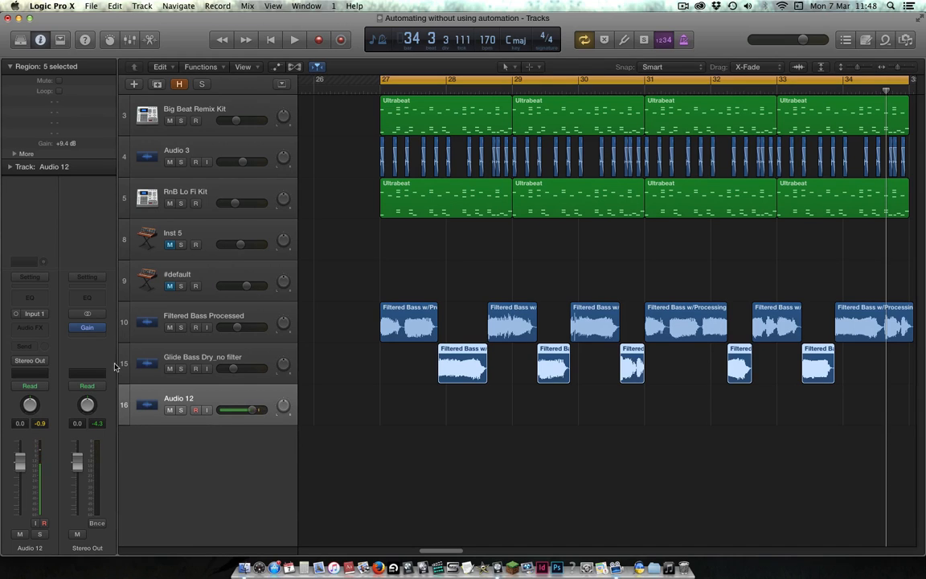
{"action": "double_click", "coordinate": [197, 400]}
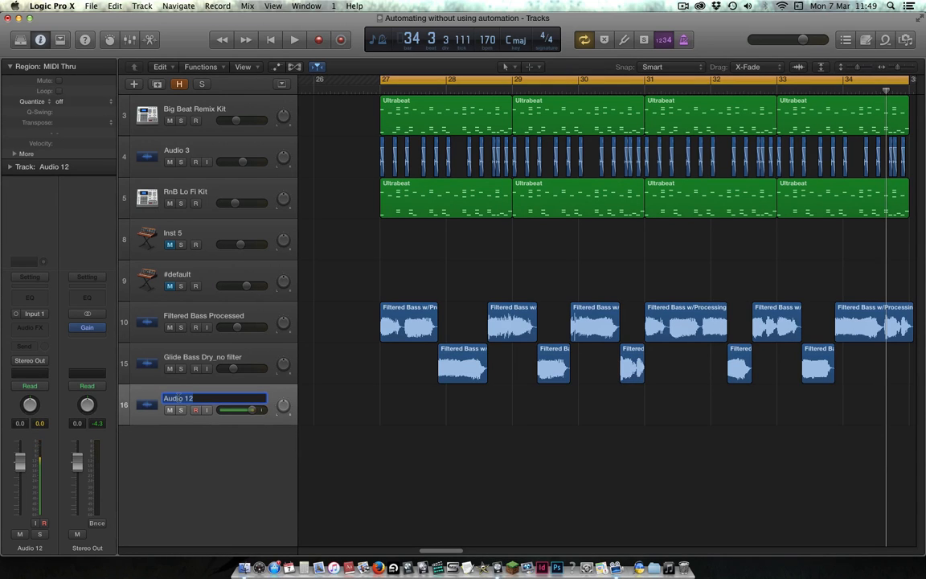
{"action": "type", "text": "Record"}
{"action": "key", "text": "Return"}
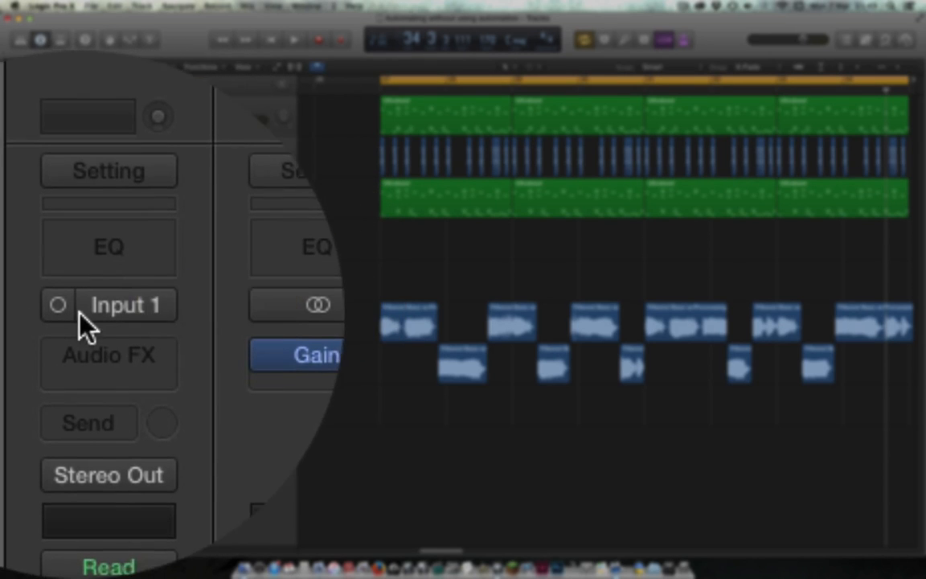
- Set the Record track's input to Bus 10, trying the stereo channel mode before returning it to mono
{"action": "left_click", "coordinate": [155, 314]}
{"action": "mouse_move", "coordinate": [265, 314]}
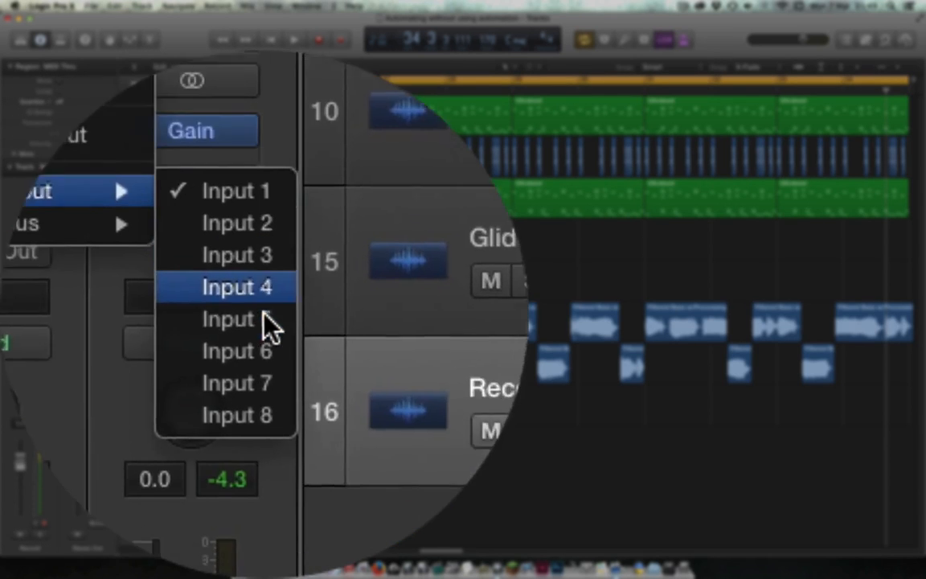
{"action": "mouse_move", "coordinate": [249, 353]}
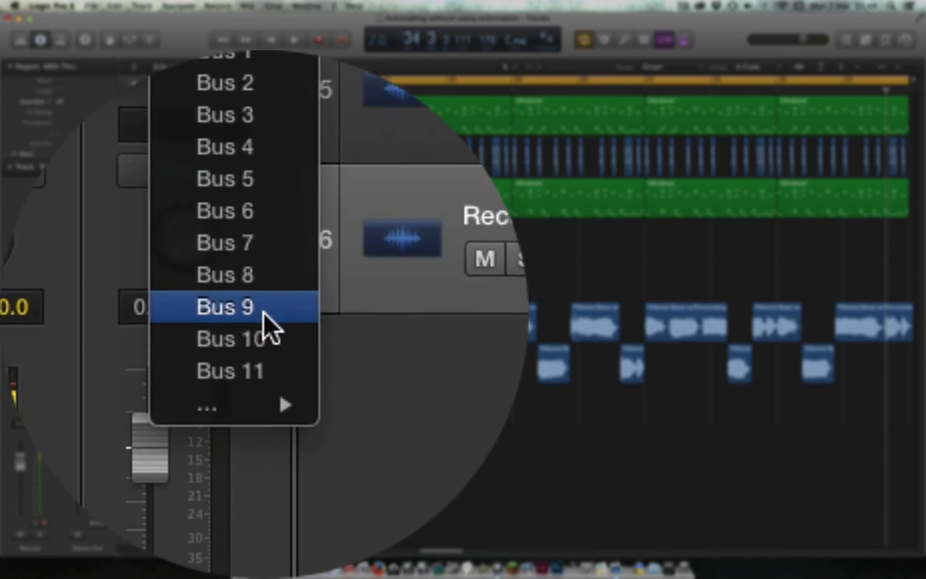
{"action": "left_click", "coordinate": [263, 320]}
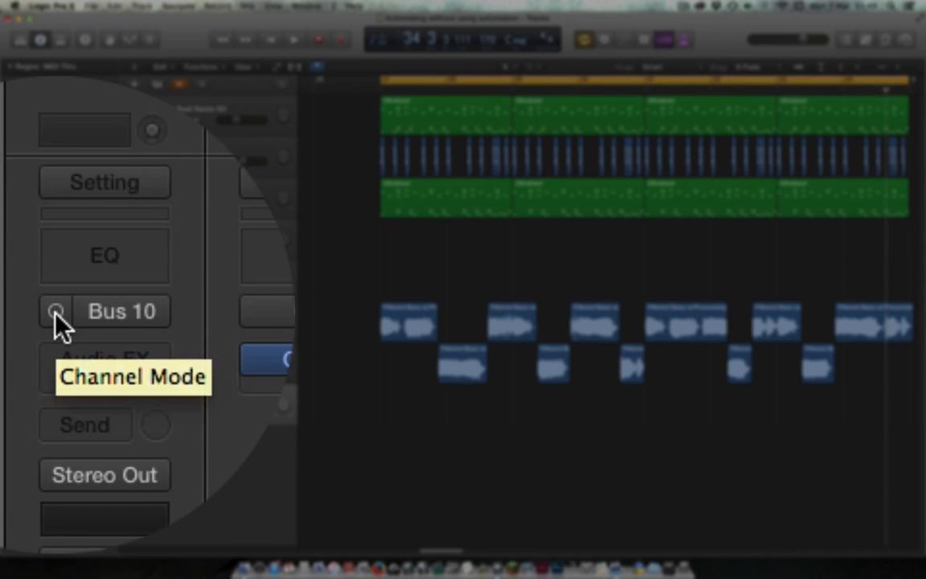
{"action": "left_click", "coordinate": [55, 308]}
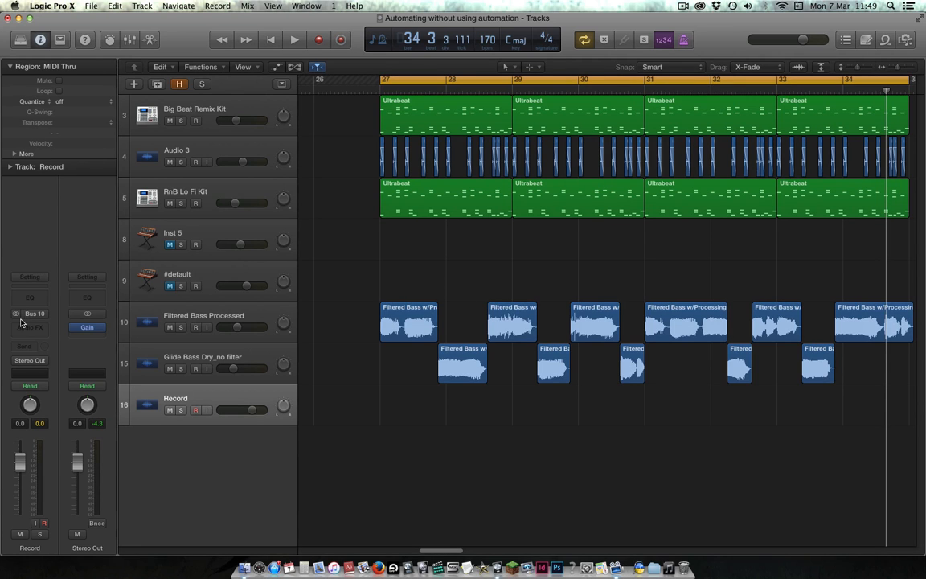
{"action": "left_click", "coordinate": [16, 313]}
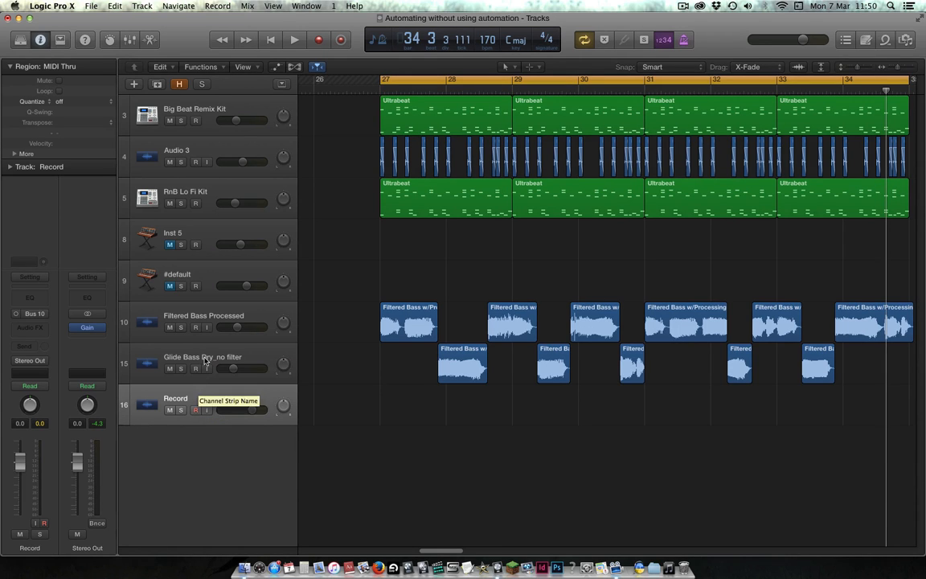
- Open ++pitchdelay on the Glide Bass Dry_no filter track, place its window over the arrangement and record-enable the Record track
{"action": "left_click", "coordinate": [178, 362]}
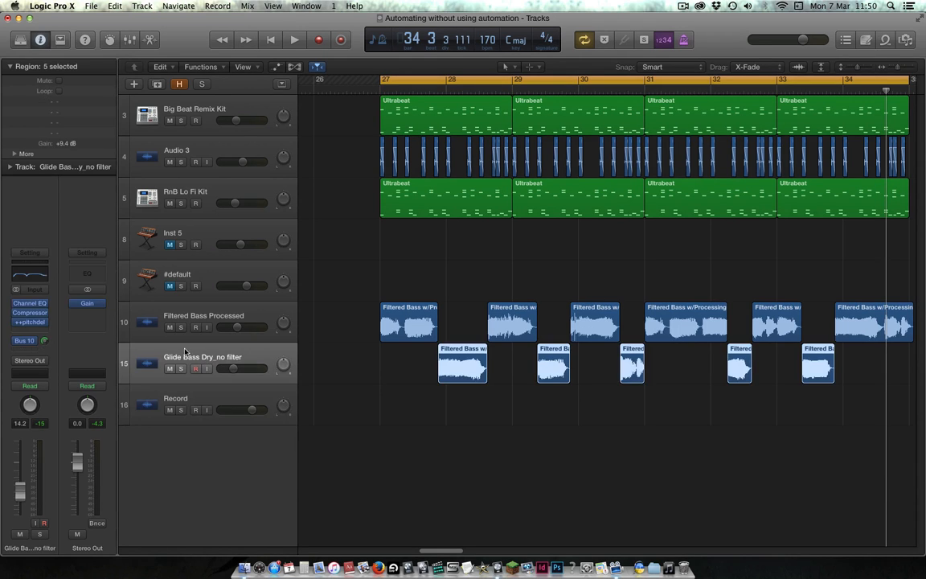
{"action": "left_click", "coordinate": [31, 322]}
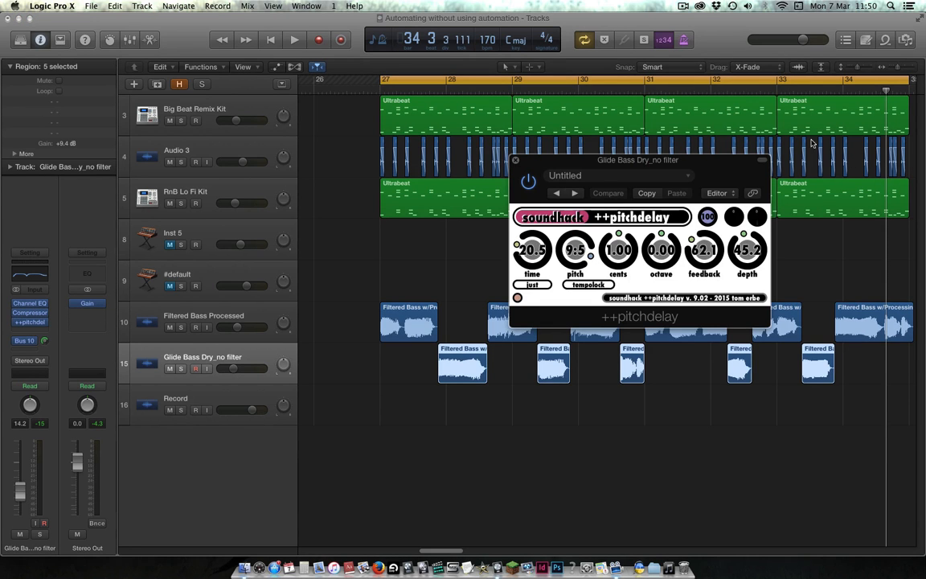
{"action": "left_click_drag", "start_coordinate": [641, 145], "coordinate": [567, 92]}
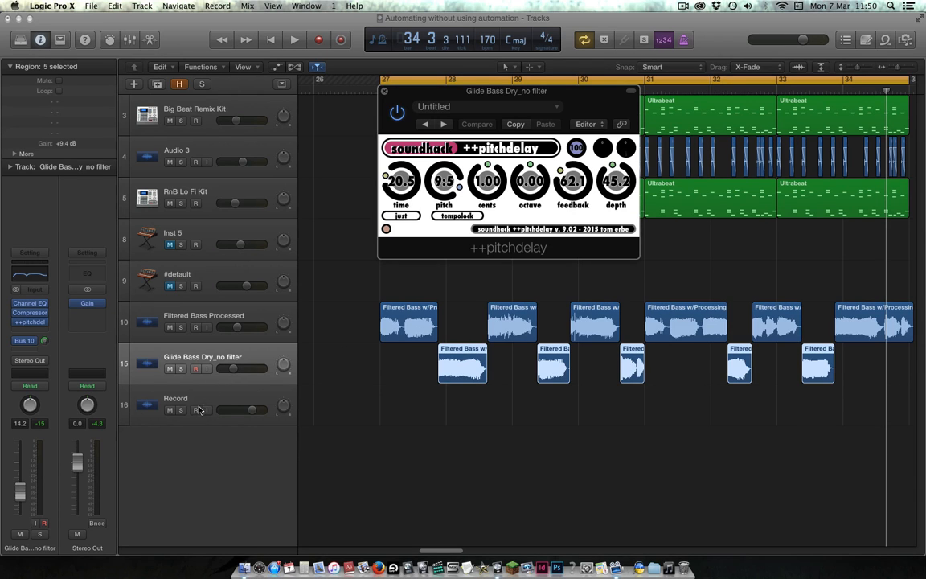
{"action": "left_click", "coordinate": [194, 411]}
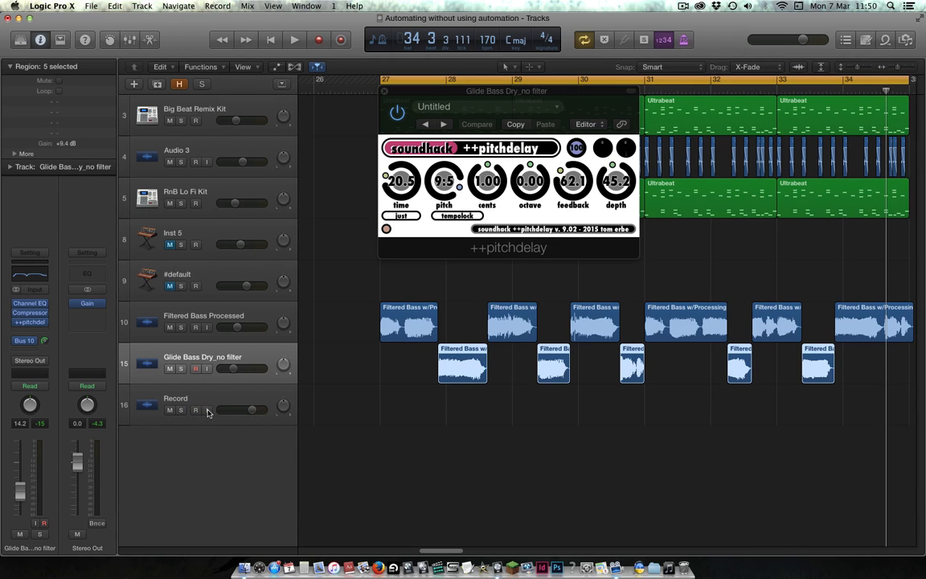
{"action": "left_click", "coordinate": [195, 410]}
{"action": "left_click", "coordinate": [195, 409]}
- Record the pitch-delayed bass onto the Record track while adjusting ++pitchdelay, stop near bar 34 and close the plug-in
{"action": "key", "text": "r"}
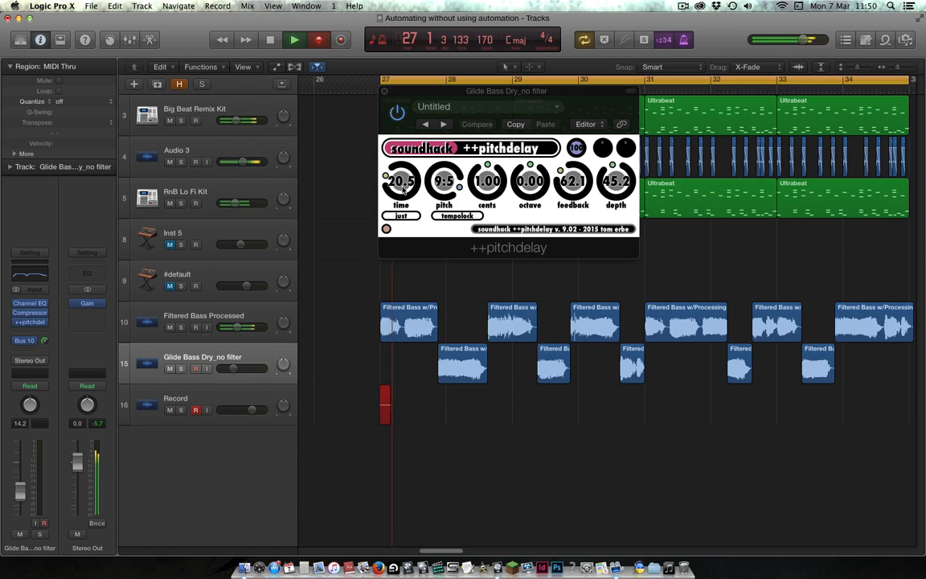
{"action": "left_click_drag", "start_coordinate": [404, 189], "coordinate": [453, 164]}
{"action": "key", "text": "space"}
{"action": "left_click", "coordinate": [384, 92]}
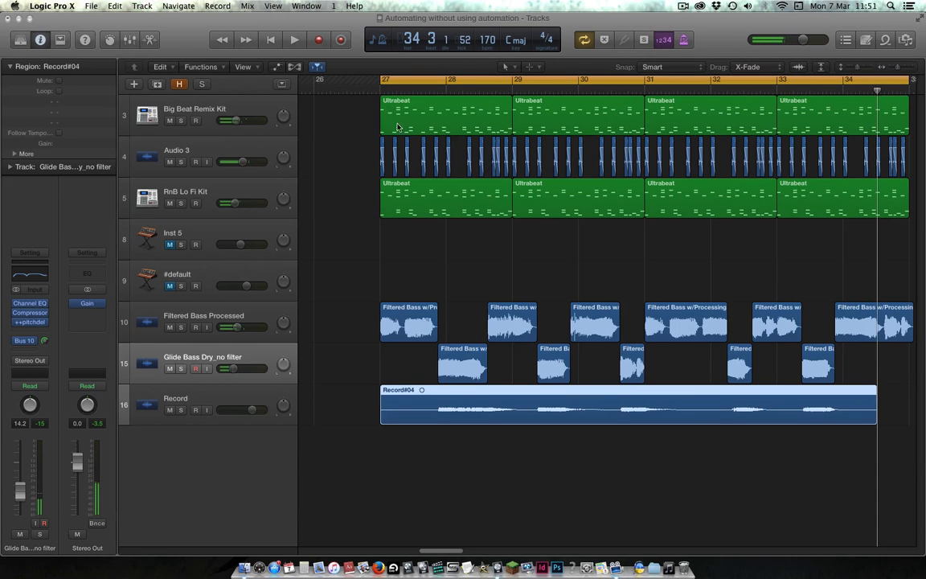
- Split the recording at the start of the fourth Glide Bass Dry_no filter slice, try deleting its later part and undo that deletion
{"action": "left_click", "coordinate": [723, 398]}
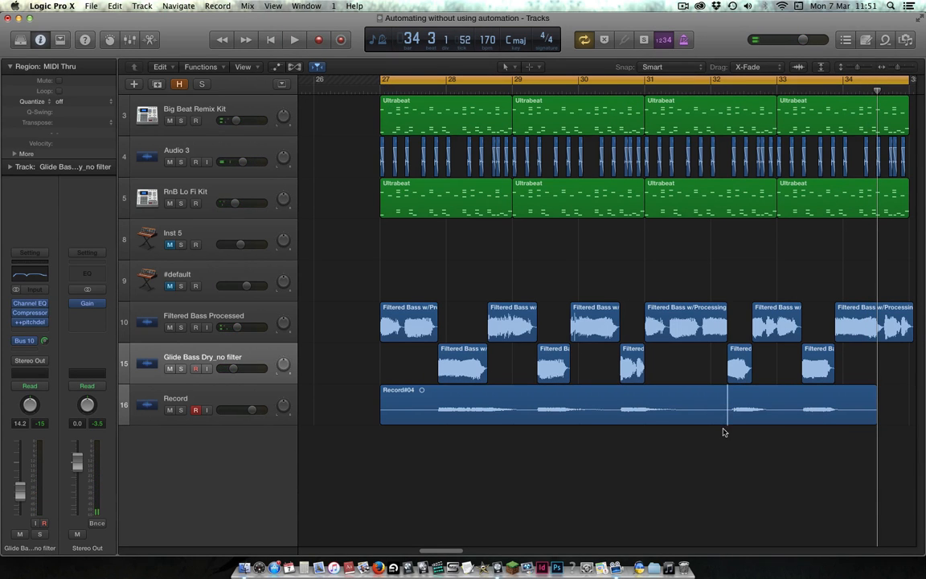
{"action": "left_click", "coordinate": [754, 414]}
{"action": "key", "text": "Delete"}
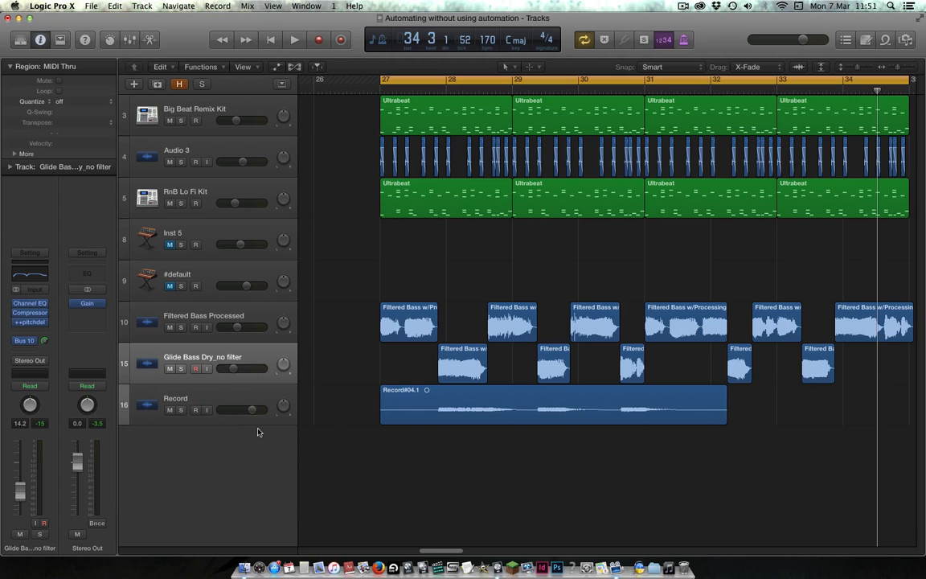
{"action": "key", "text": "super+z"}
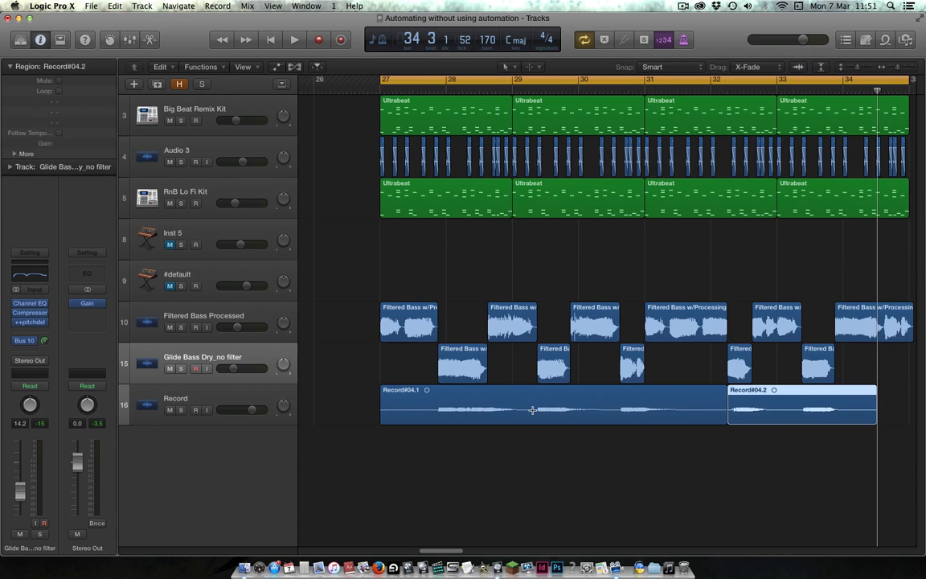
- Solo the Record track and play back the recorded regions alongside the Glide Bass Dry_no filter slices
{"action": "left_click", "coordinate": [191, 392]}
{"action": "left_click", "coordinate": [180, 410]}
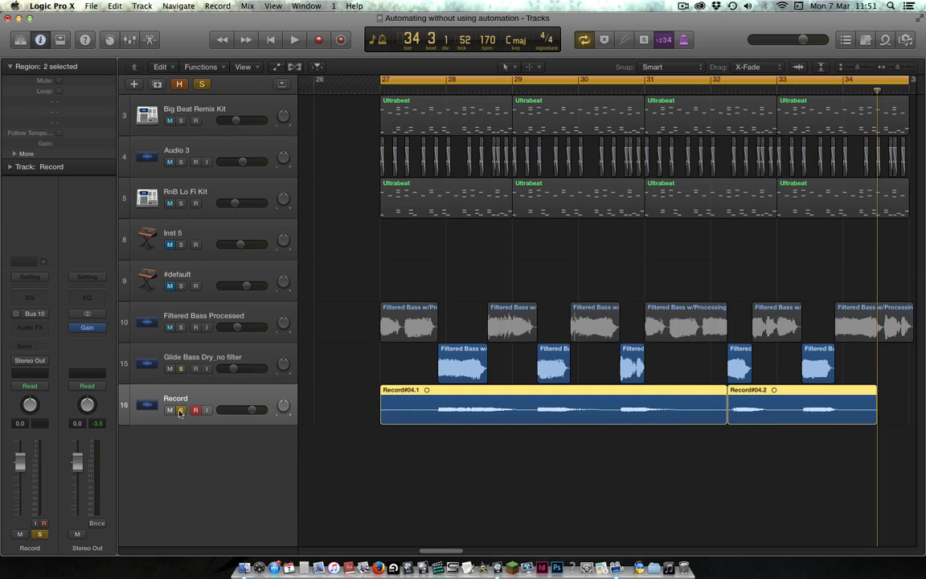
{"action": "key", "text": "space"}
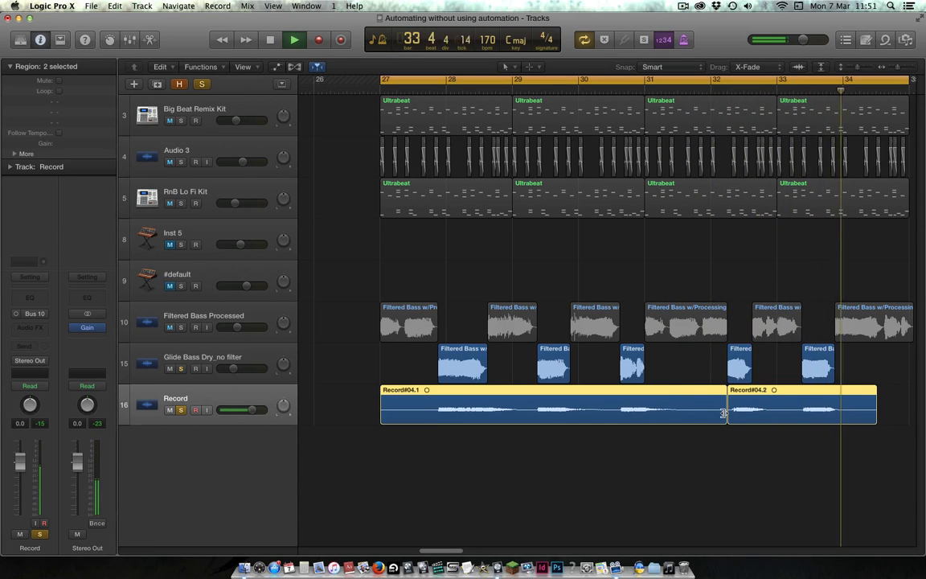
{"action": "key", "text": "space"}
- Delete the later Record region and split the remaining one at 29 2 3 1, 30 1 4 1 and the first Glide Bass slice's start
{"action": "left_click", "coordinate": [781, 418]}
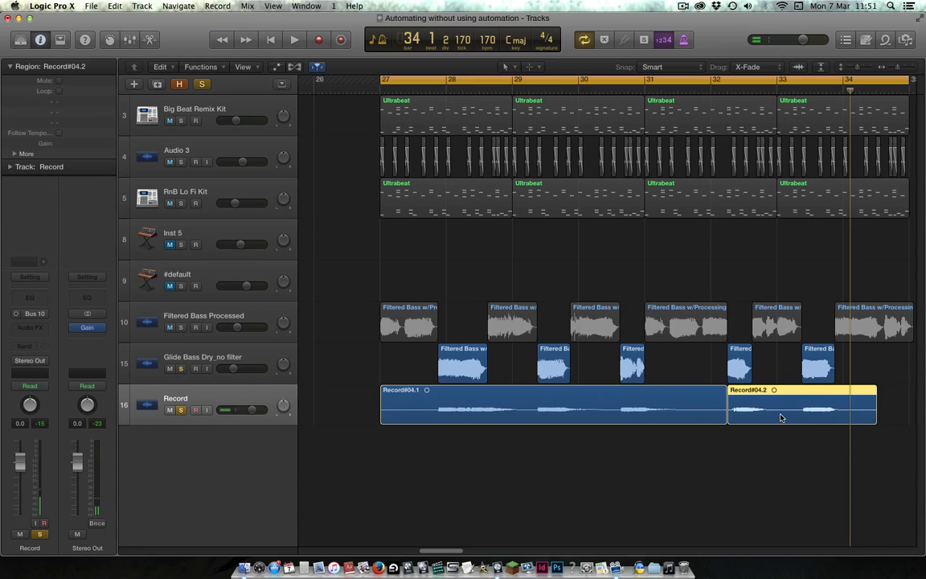
{"action": "key", "text": "Delete"}
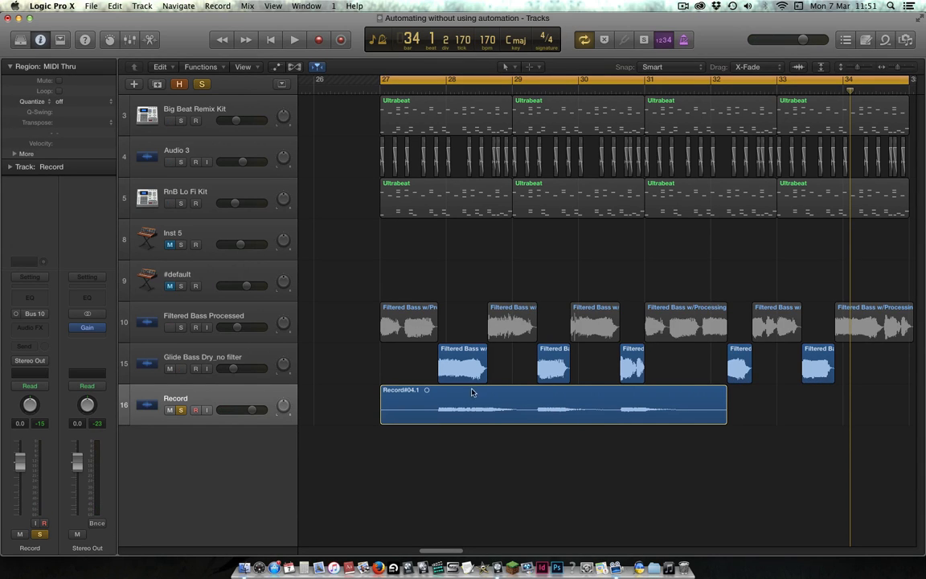
{"action": "left_click", "coordinate": [537, 390]}
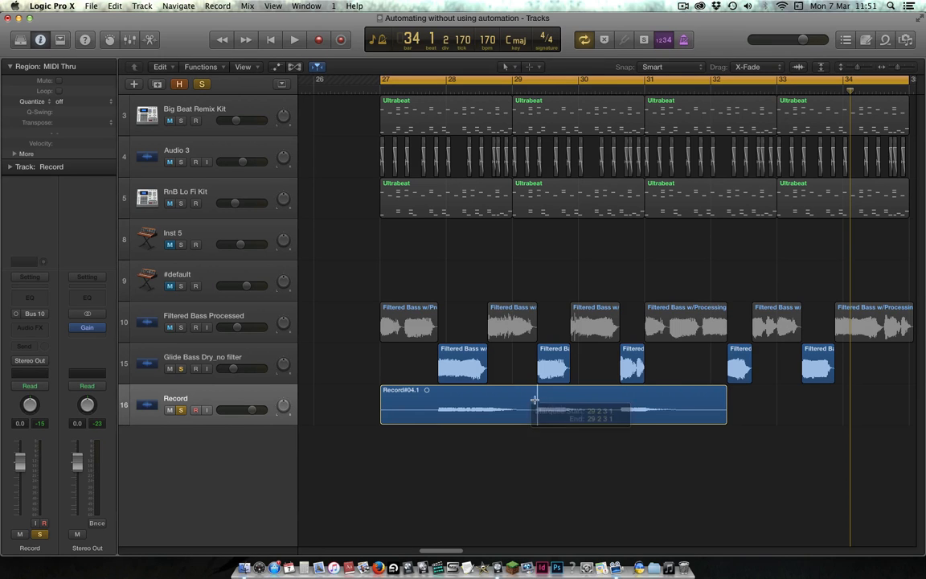
{"action": "key", "text": "super+t"}
{"action": "left_click", "coordinate": [591, 406]}
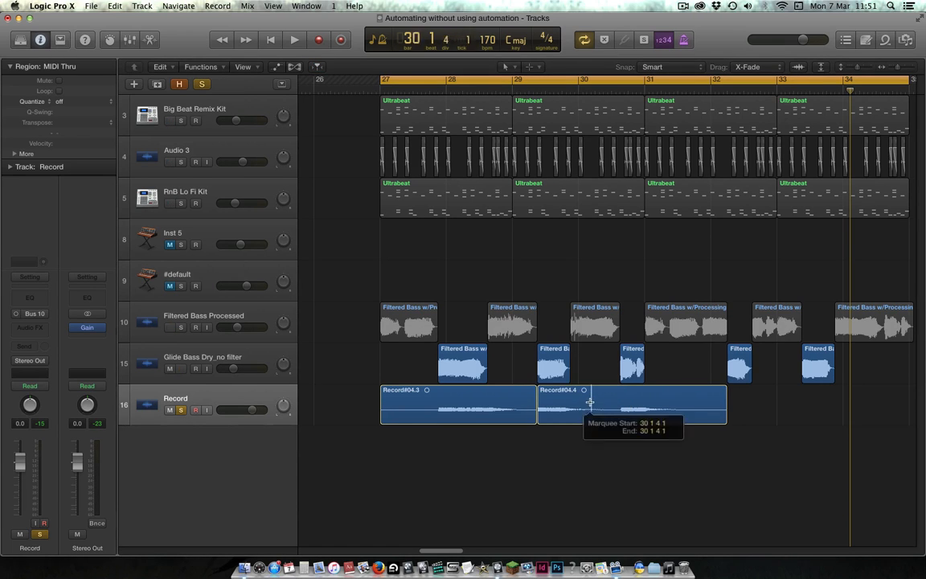
{"action": "key", "text": "super+t"}
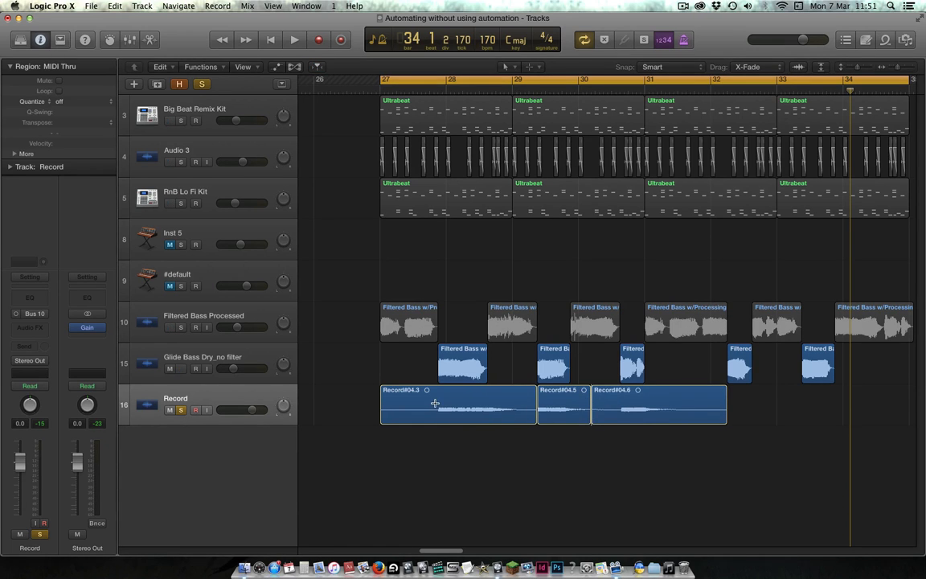
{"action": "left_click", "coordinate": [437, 406]}
{"action": "key", "text": "super+t"}
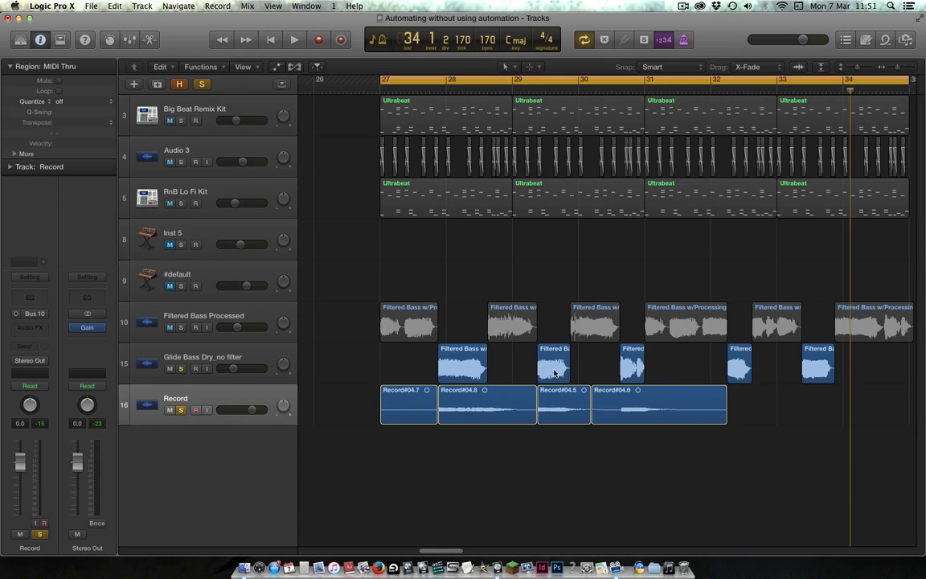
- Move the recorded slices matching the first two Glide Bass slices onto Filtered Bass Processed, trimming the first to the next region's start
{"action": "left_click_drag", "start_coordinate": [472, 416], "coordinate": [472, 339]}
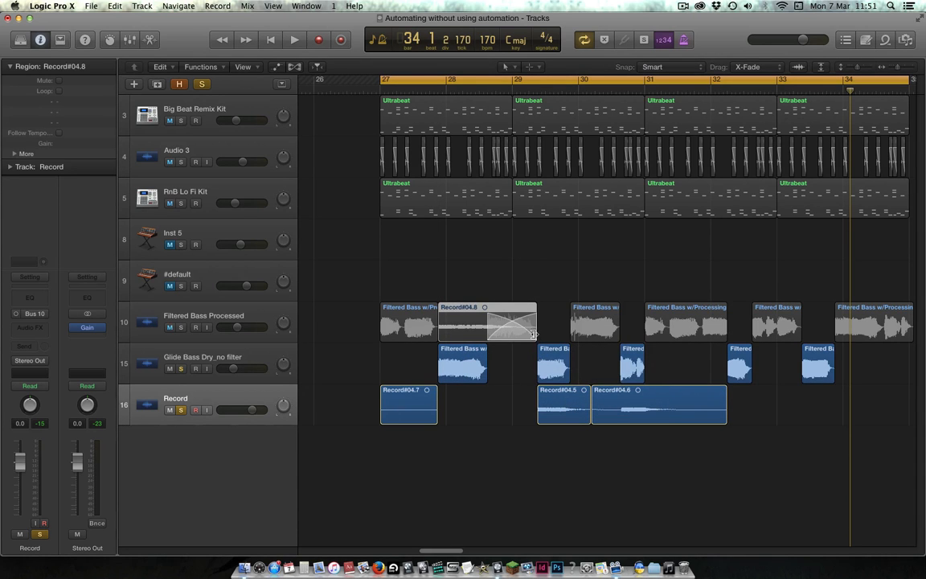
{"action": "left_click_drag", "start_coordinate": [533, 334], "coordinate": [484, 341]}
{"action": "left_click", "coordinate": [555, 333]}
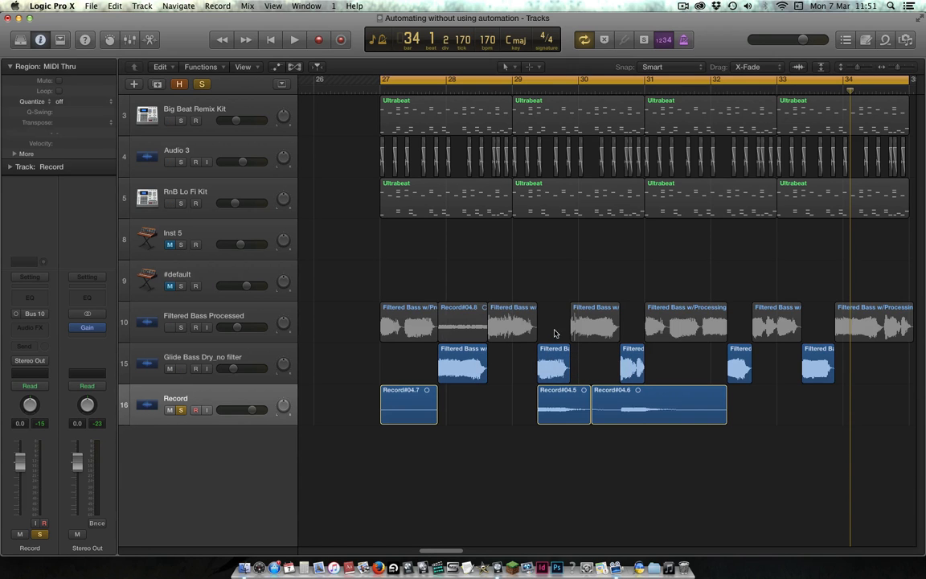
{"action": "left_click_drag", "start_coordinate": [555, 418], "coordinate": [570, 332]}
- Move the last three Glide Bass Dry_no filter slices into the matching gaps on the Filtered Bass Processed track
{"action": "left_click_drag", "start_coordinate": [633, 359], "coordinate": [632, 329]}
{"action": "left_click_drag", "start_coordinate": [738, 359], "coordinate": [744, 334]}
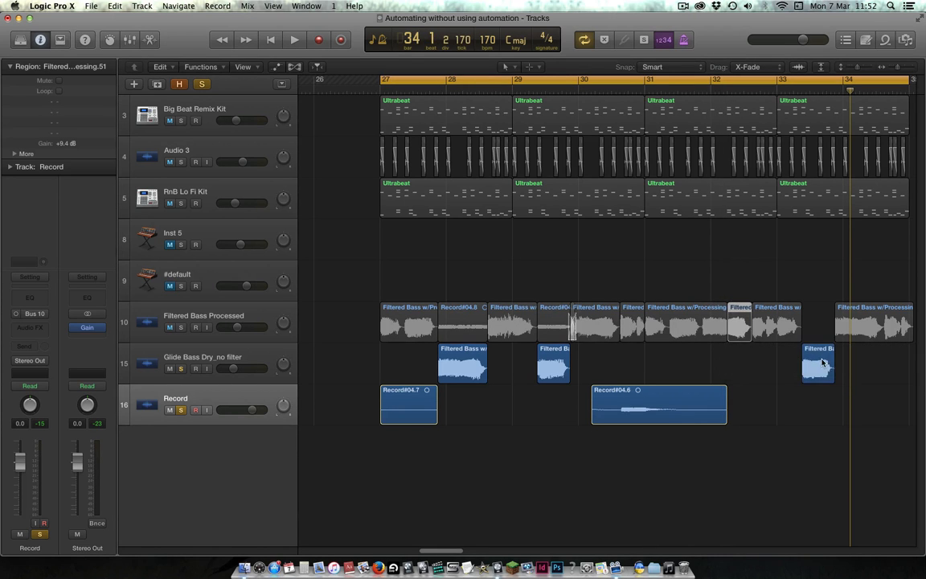
{"action": "left_click_drag", "start_coordinate": [819, 365], "coordinate": [818, 326]}
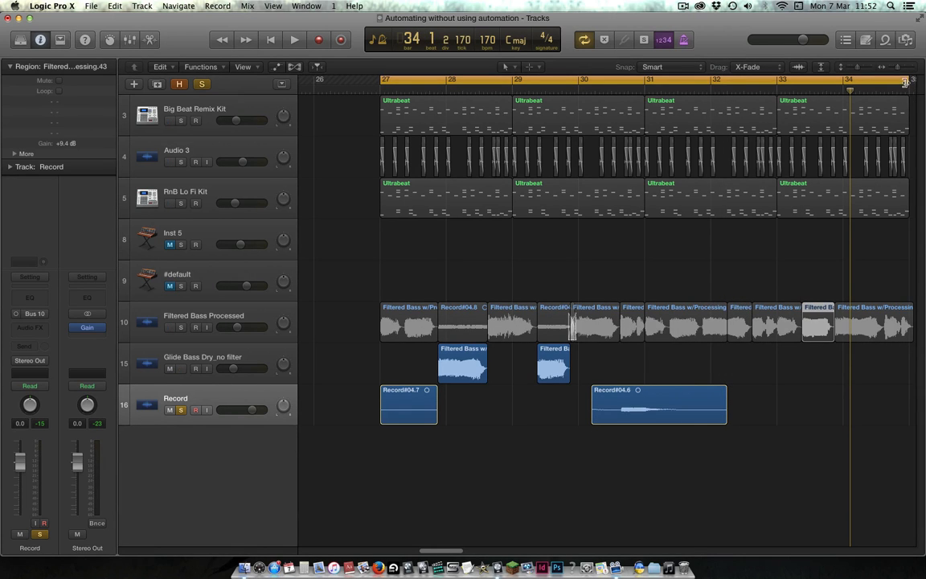
- Shorten the cycle range to end at bar 31
{"action": "left_click_drag", "start_coordinate": [816, 75], "coordinate": [643, 141]}
{"action": "left_click", "coordinate": [336, 266]}
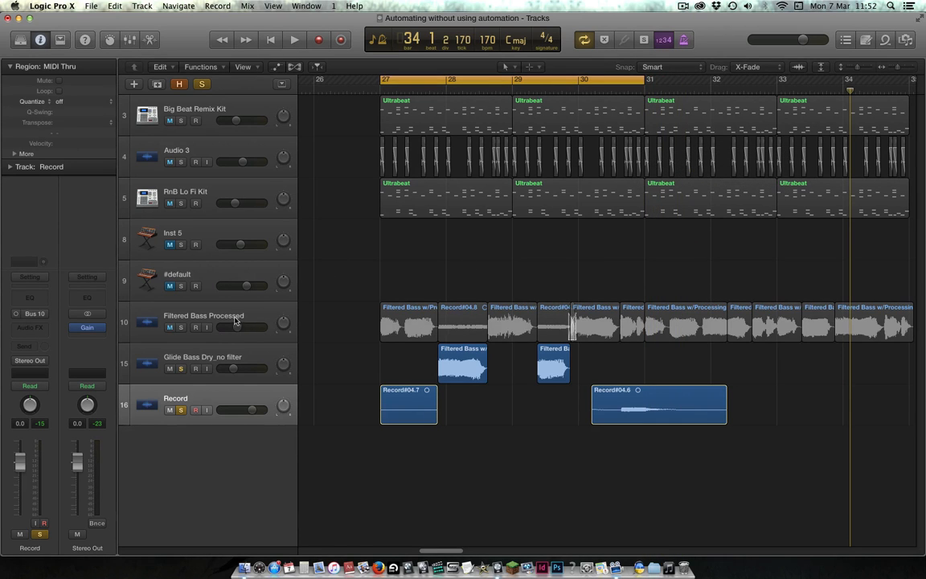
- Set the region gain of the first recorded slice on the Filtered Bass Processed track to +6.6 dB
{"action": "left_click", "coordinate": [232, 318]}
{"action": "left_click", "coordinate": [399, 265]}
{"action": "left_click", "coordinate": [463, 312]}
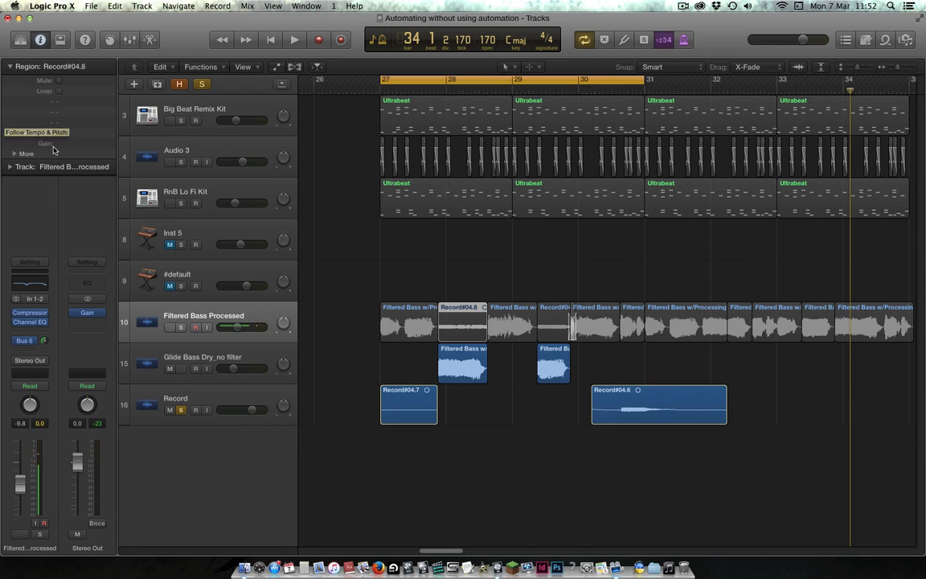
{"action": "left_click_drag", "start_coordinate": [66, 143], "coordinate": [64, 74]}
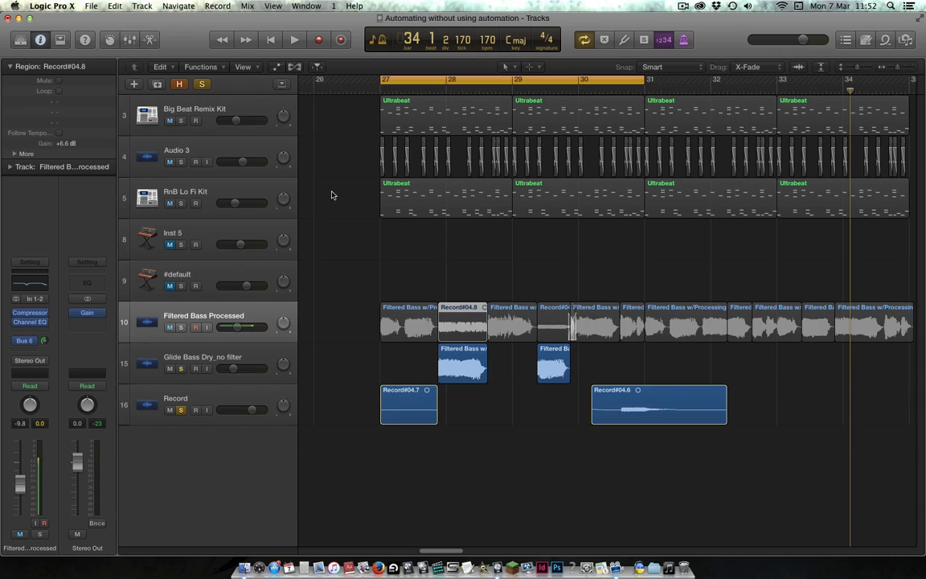
- Raise the region gain of the second recorded slice on the Filtered Bass Processed track
{"action": "left_click", "coordinate": [555, 338]}
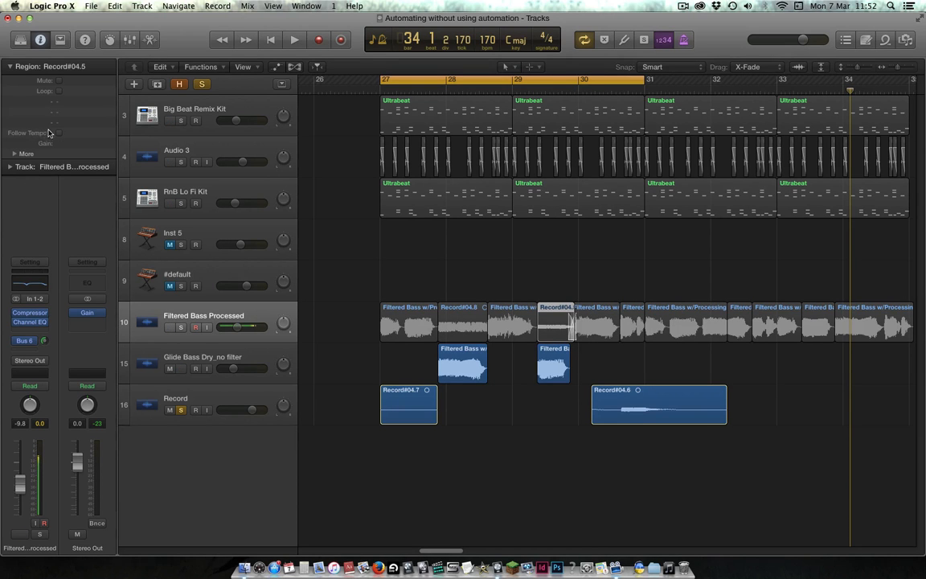
{"action": "left_click_drag", "start_coordinate": [59, 144], "coordinate": [58, 126]}
{"action": "left_click_drag", "start_coordinate": [157, 128], "coordinate": [160, 126]}
{"action": "left_click", "coordinate": [343, 288]}
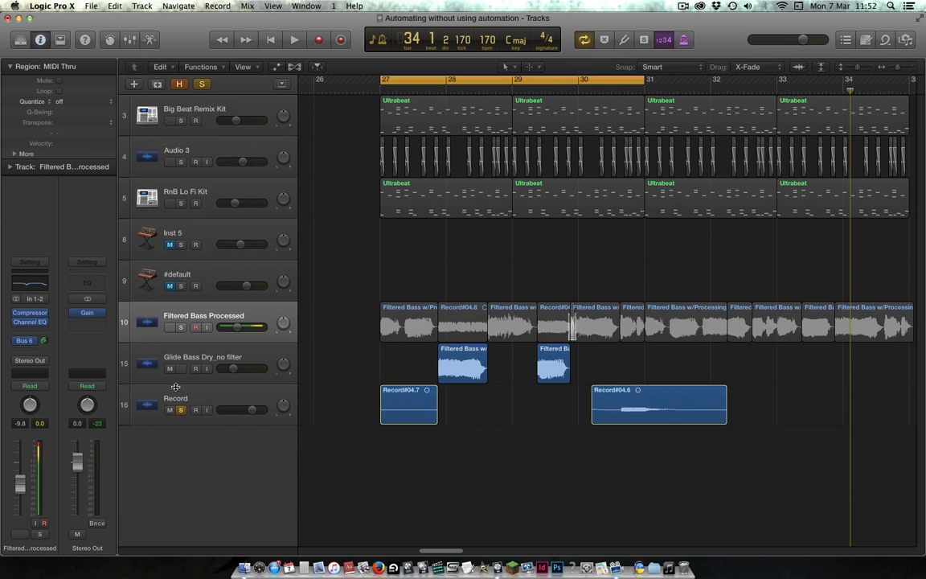
- Clear all track solos and mute the Glide Bass Dry_no filter and Record tracks
{"action": "left_click", "coordinate": [180, 368], "text": "alt"}
{"action": "left_click", "coordinate": [169, 369]}
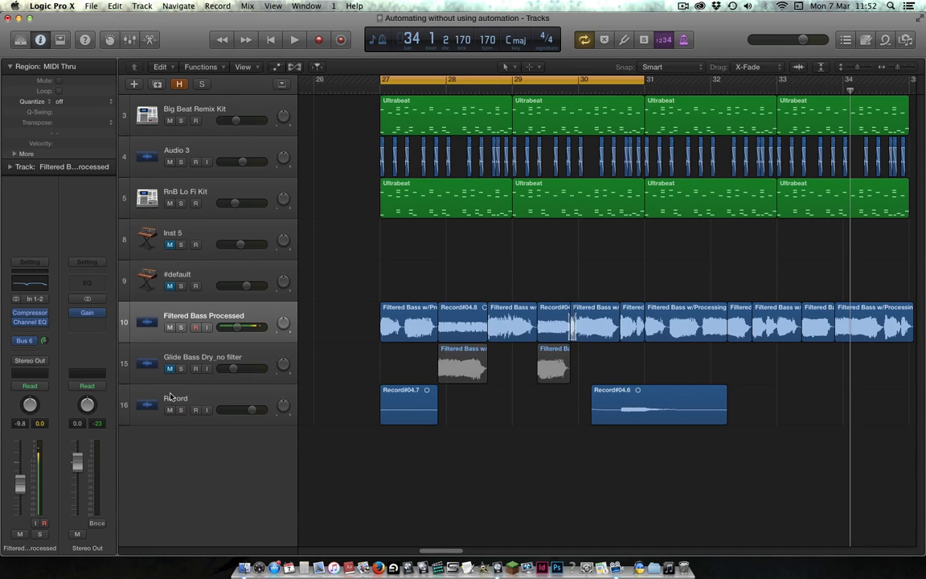
{"action": "left_click", "coordinate": [170, 410]}
- Play the cycle range from bar 27 to audition the recorded slices with the drums
{"action": "key", "text": "space"}
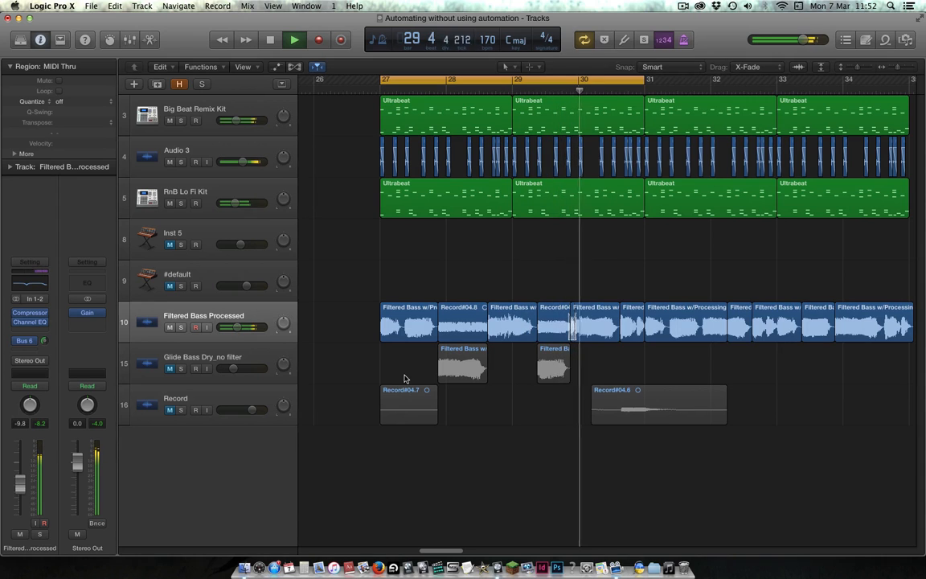
{"action": "key", "text": "space"}
{"action": "key", "text": "space"}
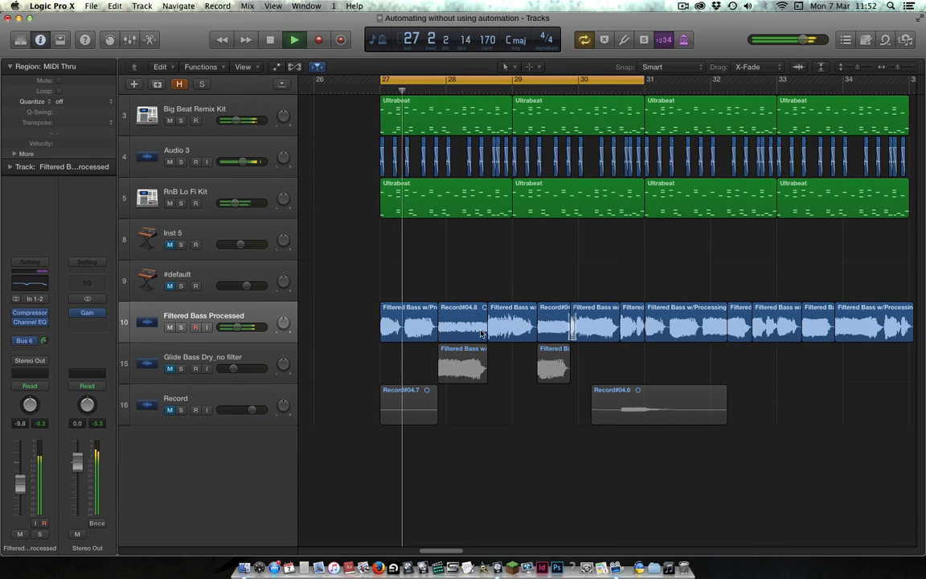
{"action": "key", "text": "space"}
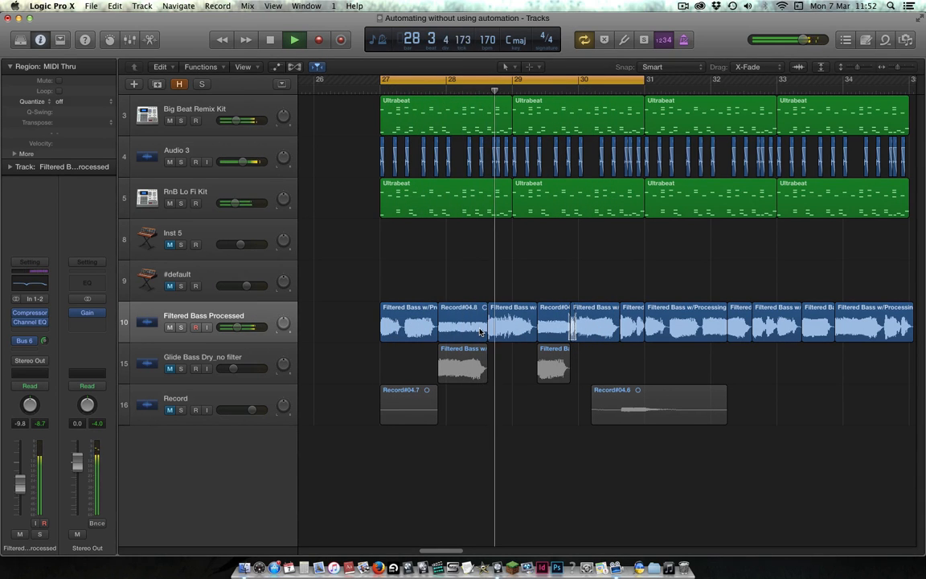
- Shorten the first recorded slice to half its length and fill the gap with the split-off second half of the Glide Bass slice below
{"action": "left_click_drag", "start_coordinate": [483, 331], "coordinate": [456, 332]}
{"action": "left_click", "coordinate": [463, 354], "text": "super"}
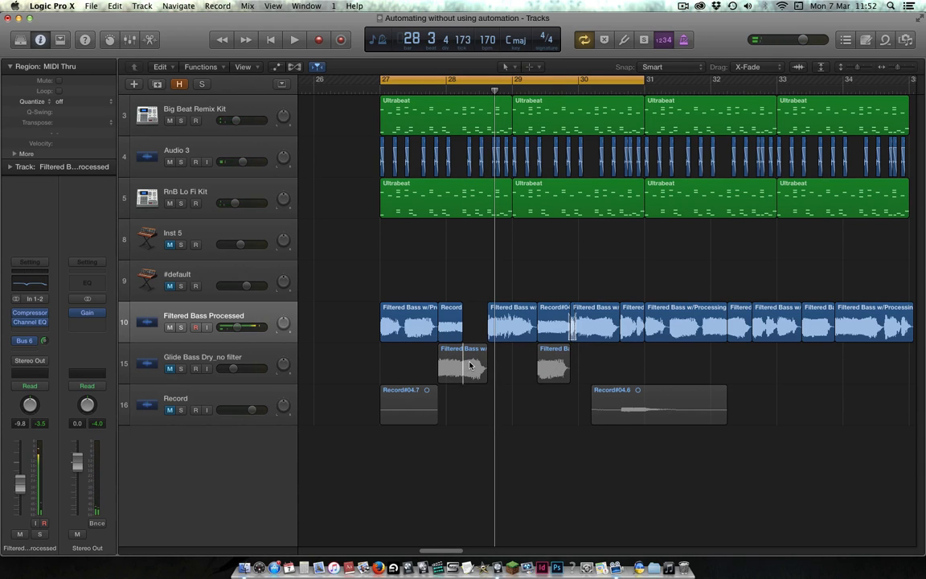
{"action": "left_click_drag", "start_coordinate": [470, 357], "coordinate": [469, 305]}
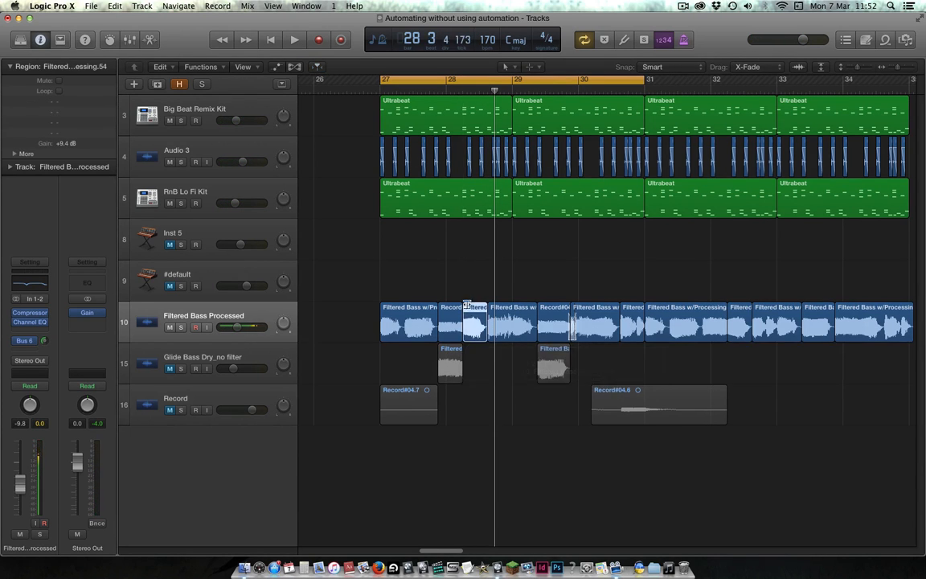
{"action": "key", "text": "space"}
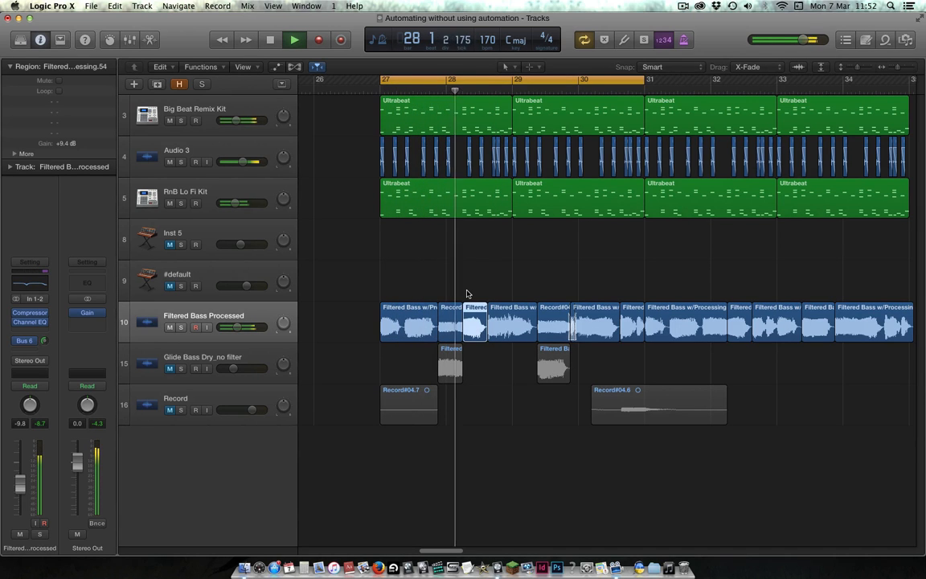
{"action": "key", "text": "space"}
- Set the first recorded slice's region gain to +9.6 dB and extend its end to crossfade into the following half slice
{"action": "left_click", "coordinate": [449, 309]}
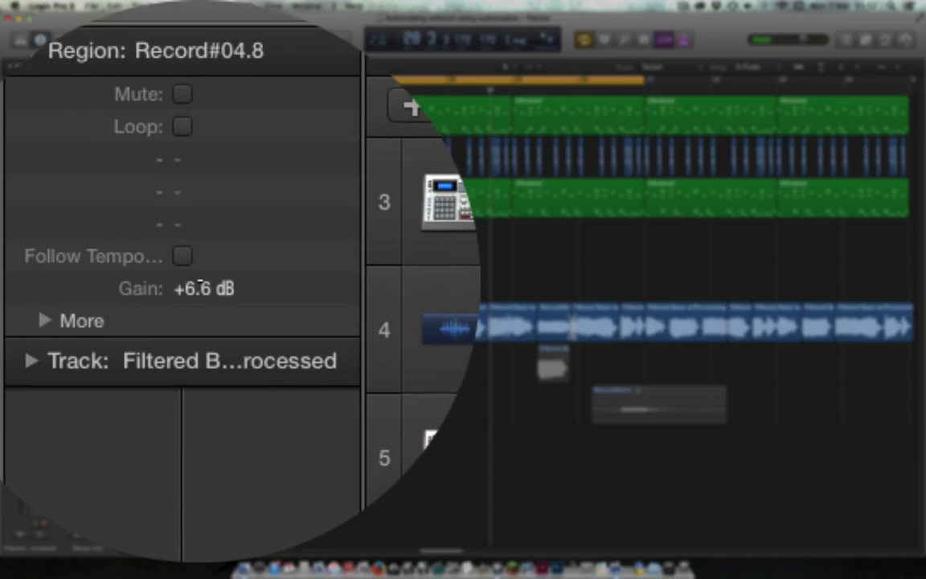
{"action": "left_click_drag", "start_coordinate": [67, 147], "coordinate": [68, 123]}
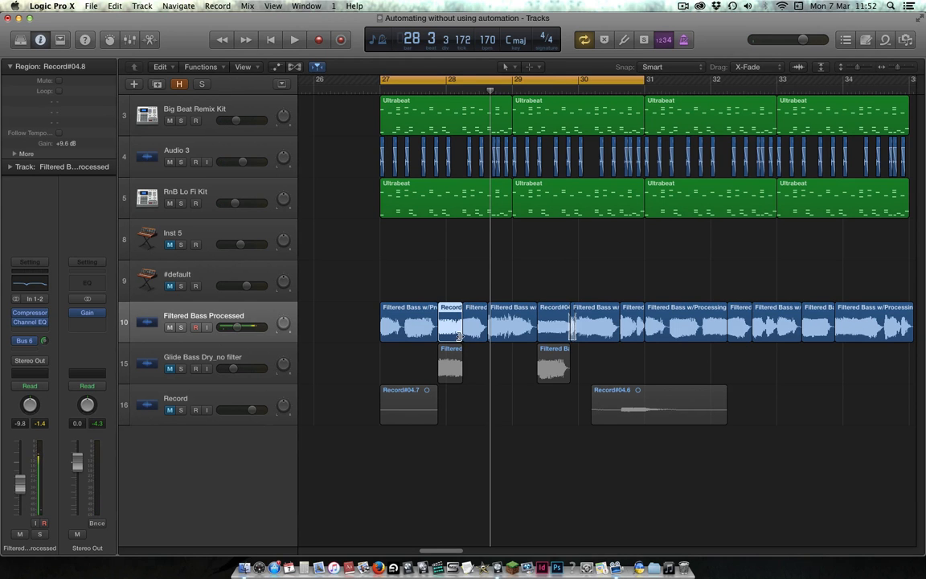
{"action": "left_click_drag", "start_coordinate": [459, 336], "coordinate": [468, 336]}
{"action": "left_click", "coordinate": [476, 285]}
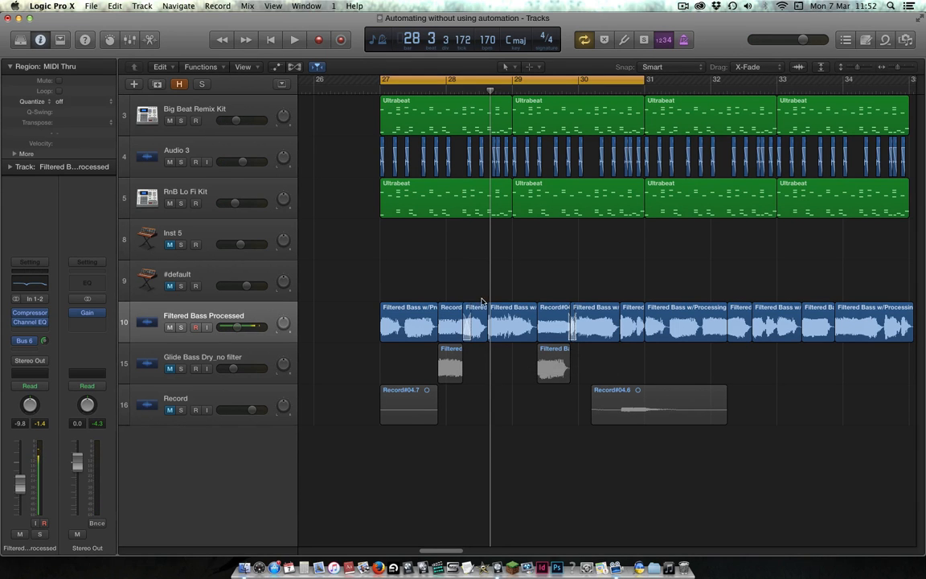
{"action": "key", "text": "space"}
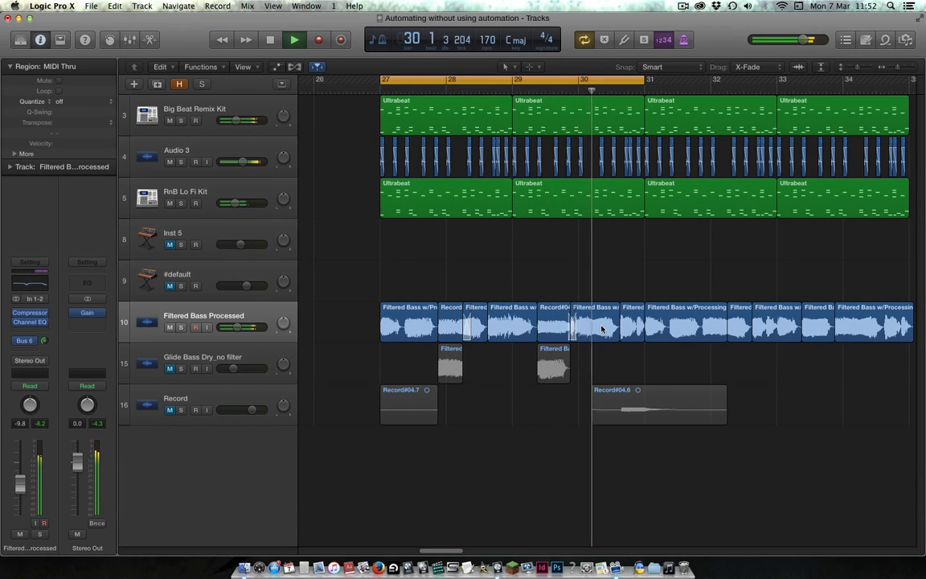
{"action": "key", "text": "space"}
- Trim the start of the processed region after the second recorded slice to meet the slice's end, and play it back
{"action": "left_click_drag", "start_coordinate": [572, 332], "coordinate": [575, 334]}
{"action": "key", "text": "space"}
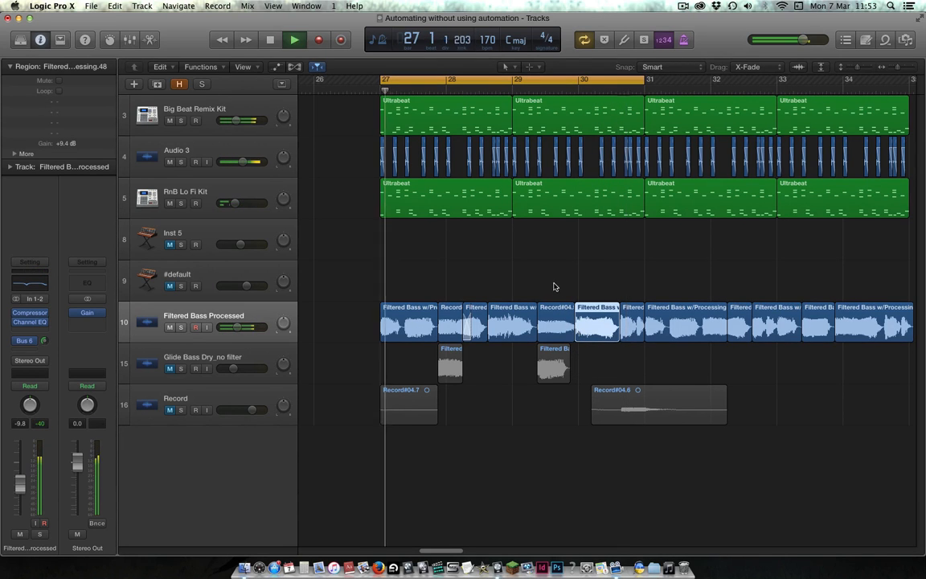
{"action": "left_click", "coordinate": [552, 287]}
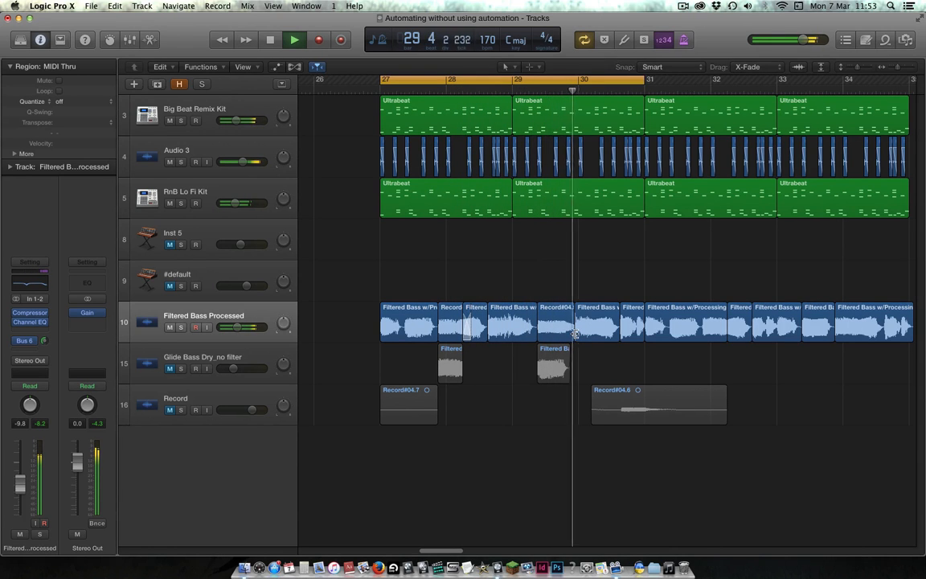
- Shift the boundary between the second recorded slice and the next processed region to bar 30 with a crossfade, and audition the cycle
{"action": "key", "text": "space"}
{"action": "left_click_drag", "start_coordinate": [576, 334], "coordinate": [578, 337]}
{"action": "left_click", "coordinate": [577, 295]}
{"action": "key", "text": "space"}
{"action": "left_click", "coordinate": [619, 363]}
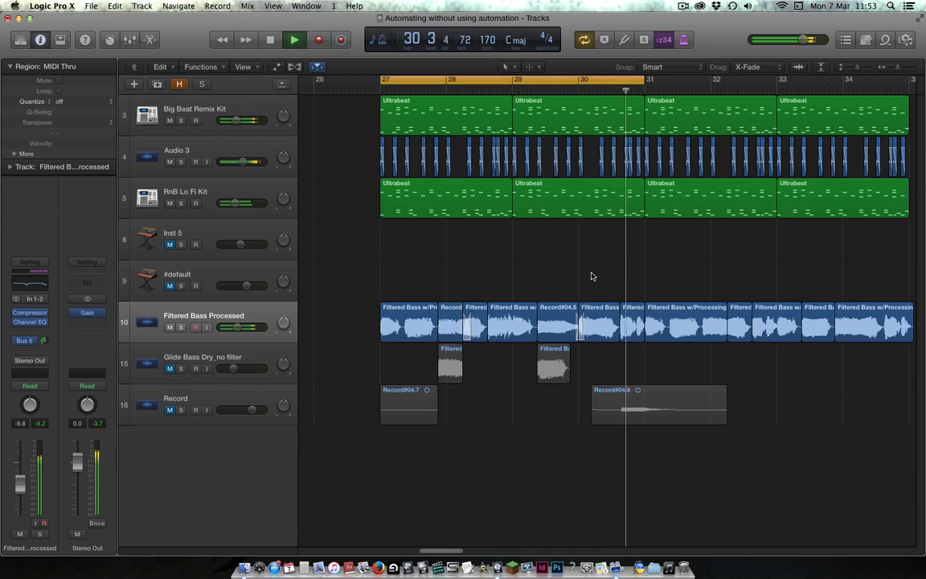
{"action": "key", "text": "space"}
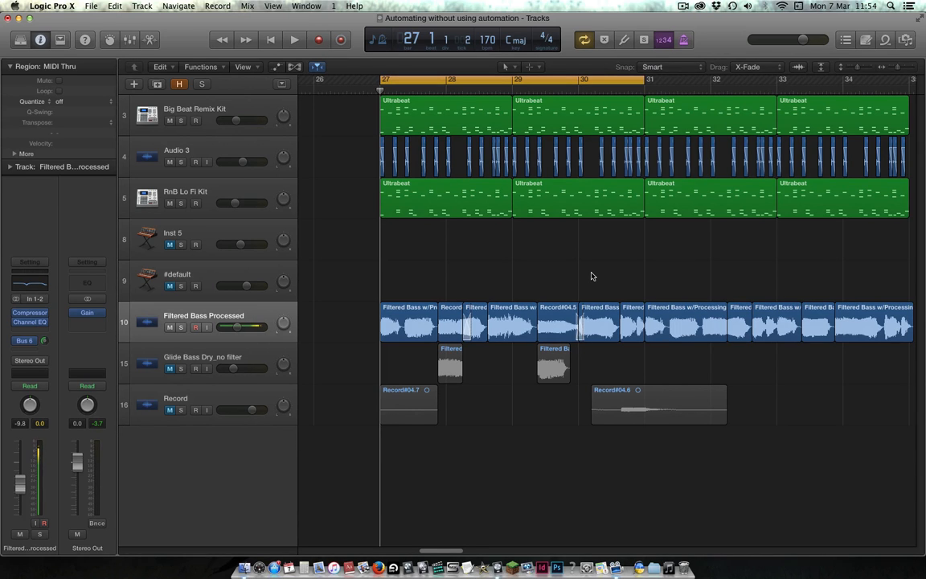
- Review the ++pitchdelay plug-in settings on the Glide Bass Dry_no filter track
{"action": "left_click", "coordinate": [190, 348]}
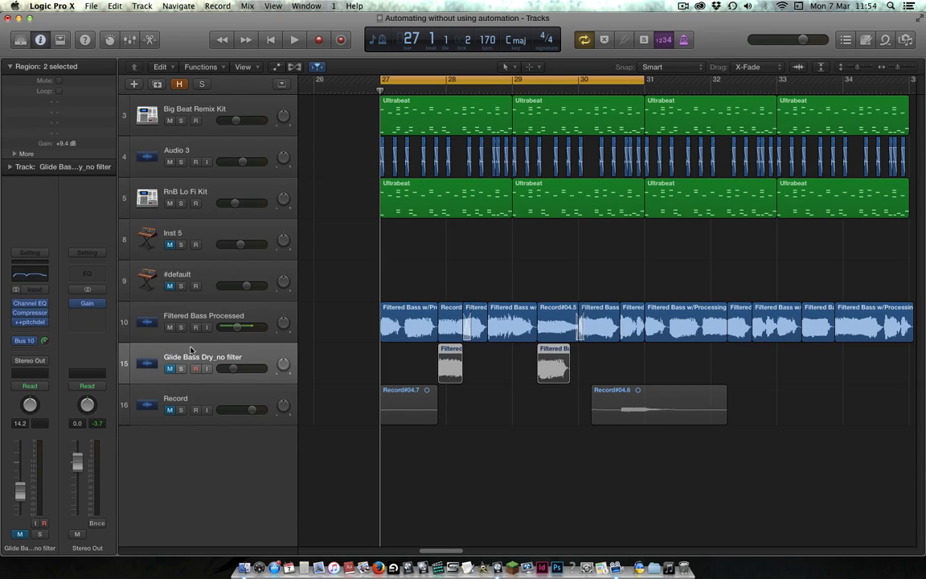
{"action": "left_click", "coordinate": [32, 323]}
{"action": "left_click_drag", "start_coordinate": [571, 94], "coordinate": [695, 167]}
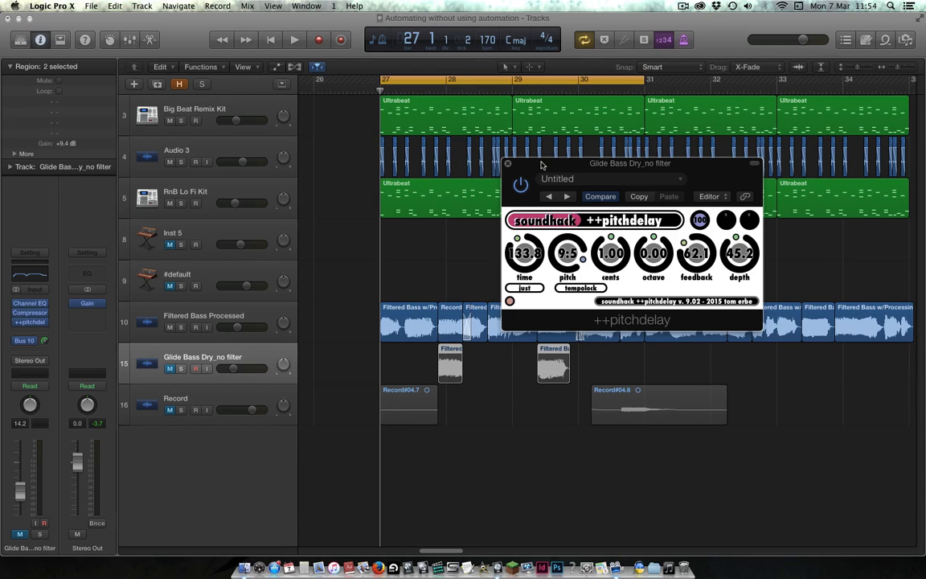
{"action": "left_click", "coordinate": [507, 163]}
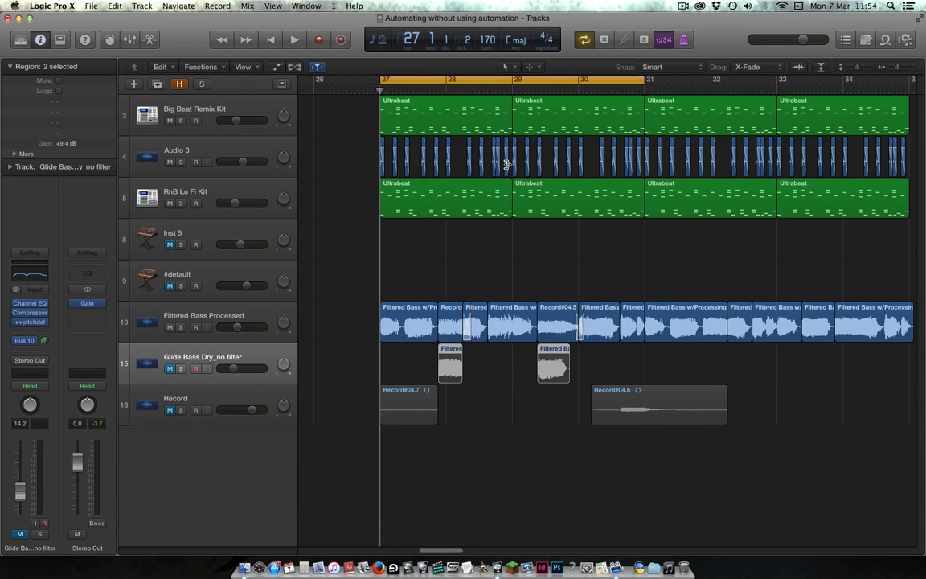